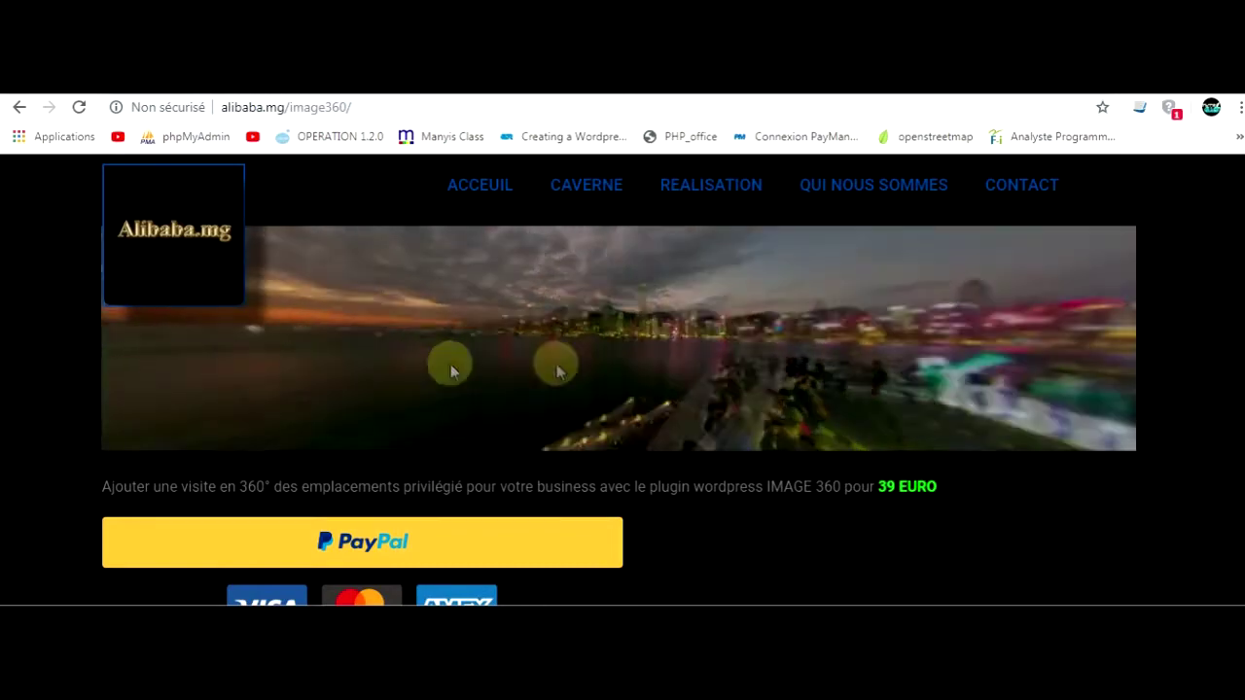
# - Look around the 360° panorama preview on the alibaba.mg/image360 page and highlight the page address
pyautogui.moveTo(264, 381); pyautogui.dragTo(937, 376)
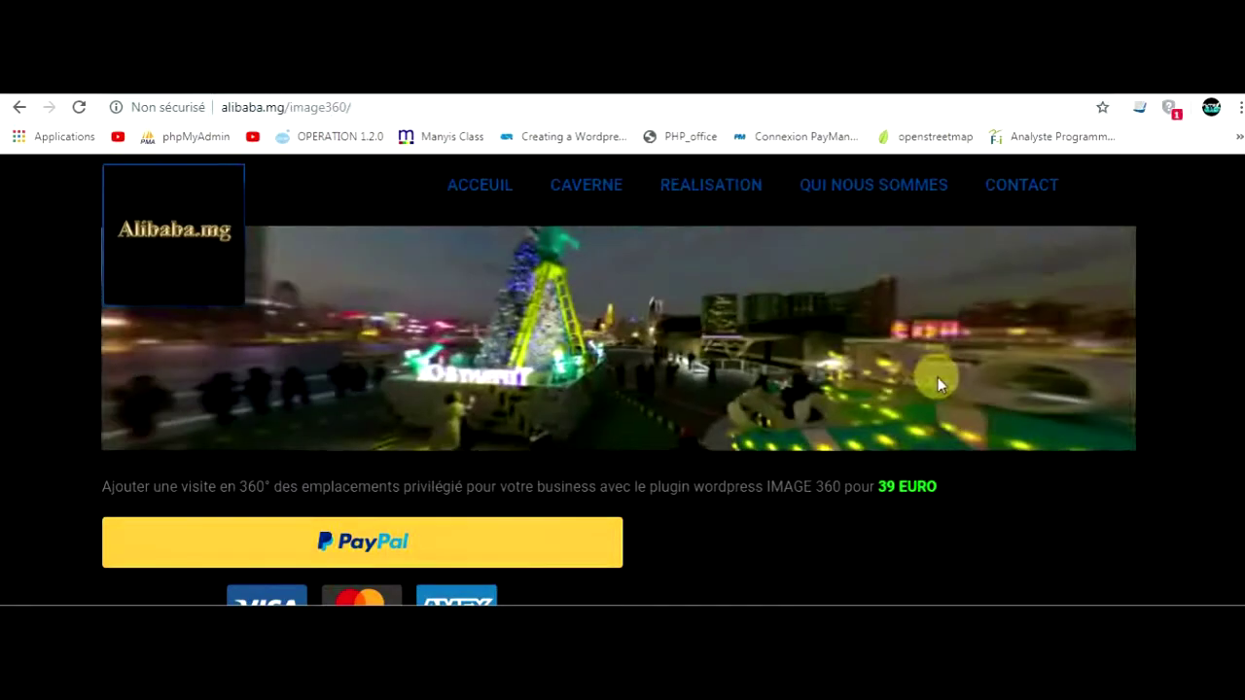
pyautogui.moveTo(296, 383); pyautogui.dragTo(582, 287)
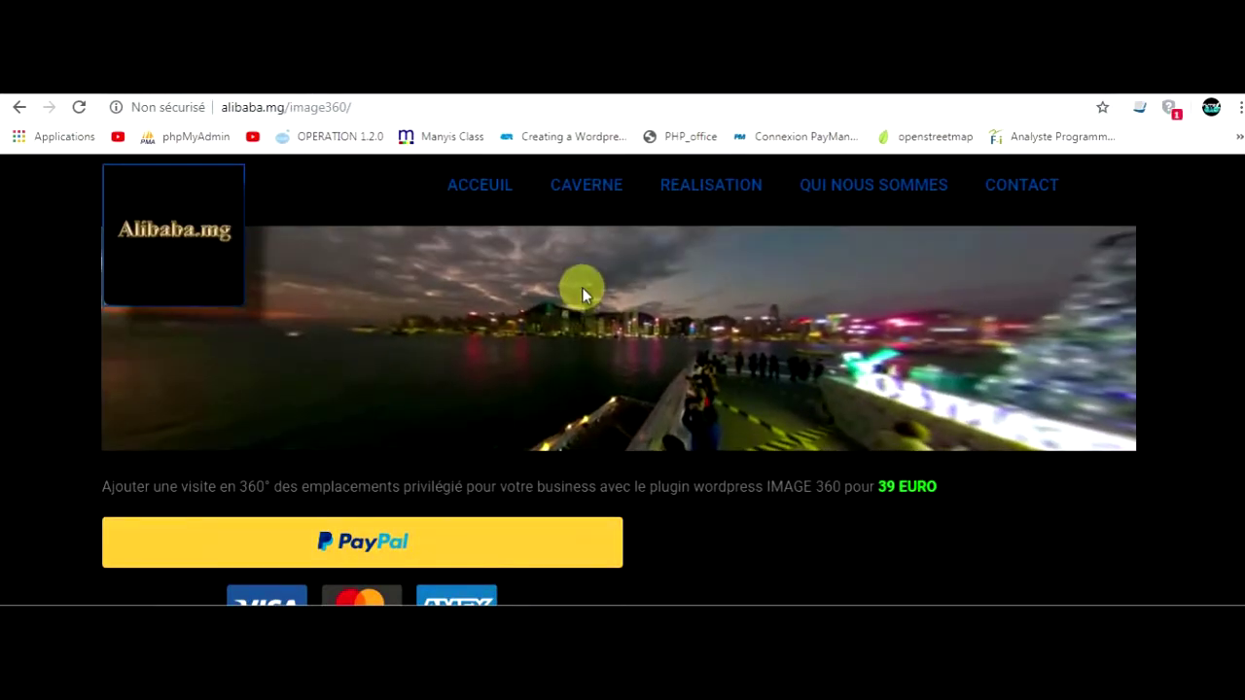
pyautogui.moveTo(356, 109); pyautogui.dragTo(208, 111)
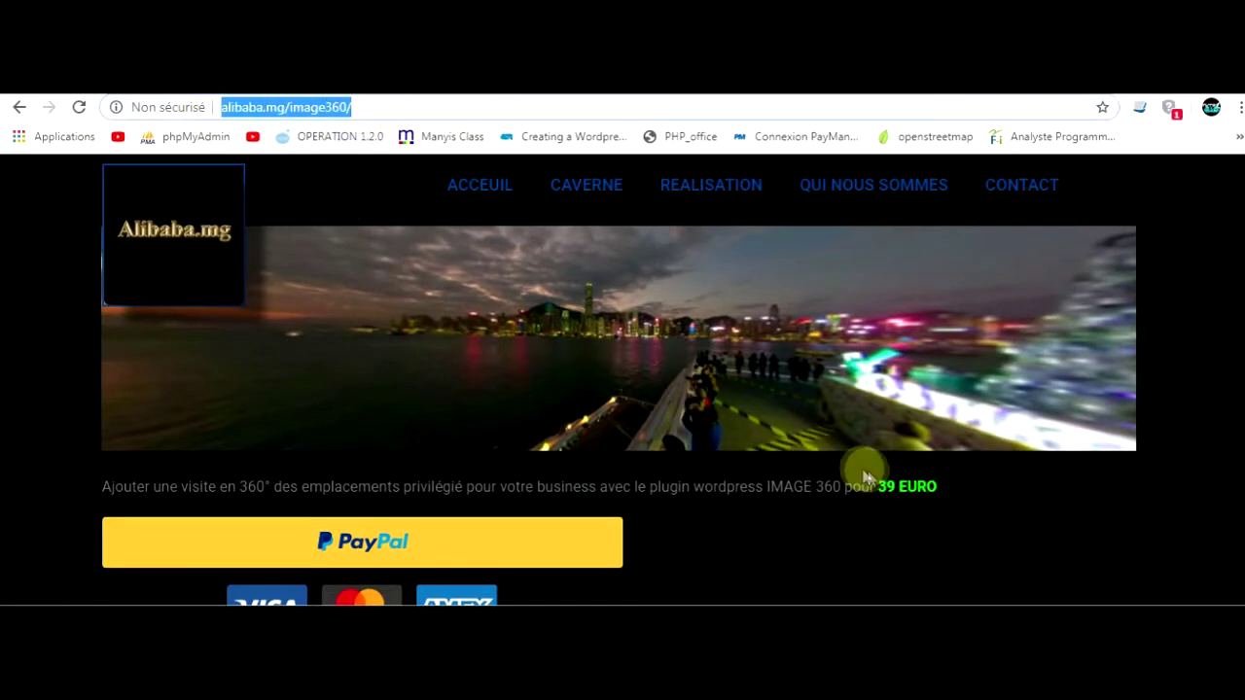
# - Buy the IMAGE 360 plugin for 39 EUR through PayPal, paying with the account balance, and dismiss the thank-you message
pyautogui.click(429, 558)
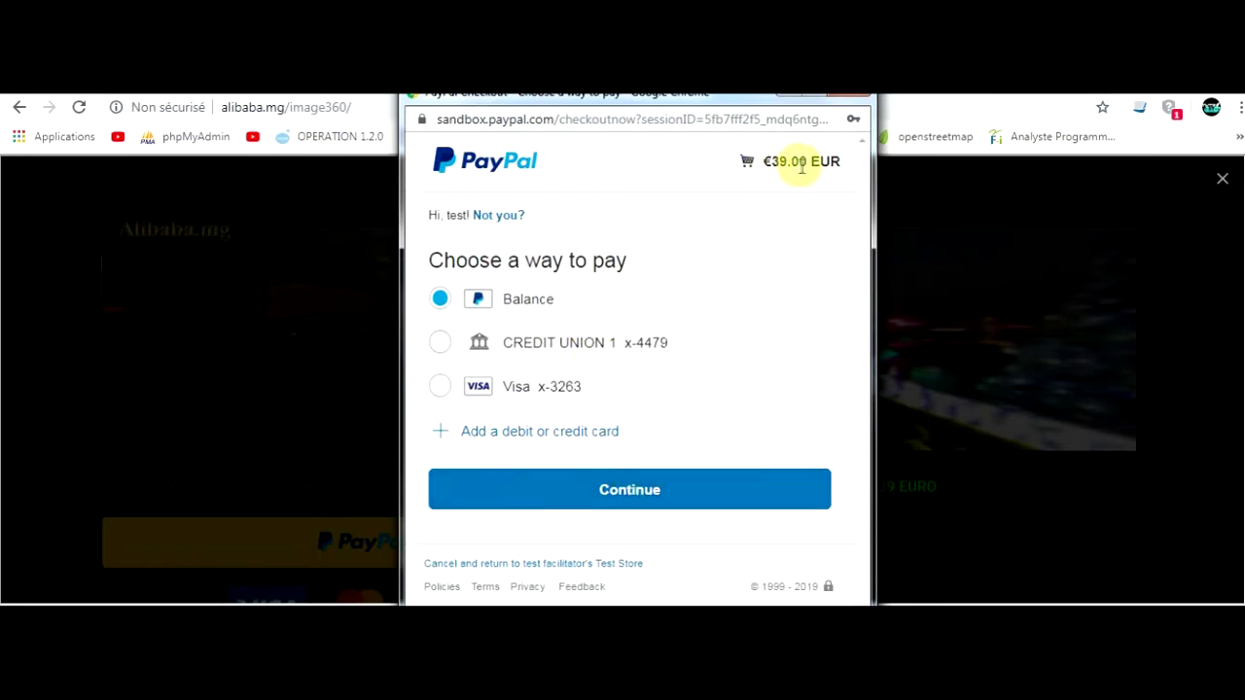
pyautogui.click(656, 497)
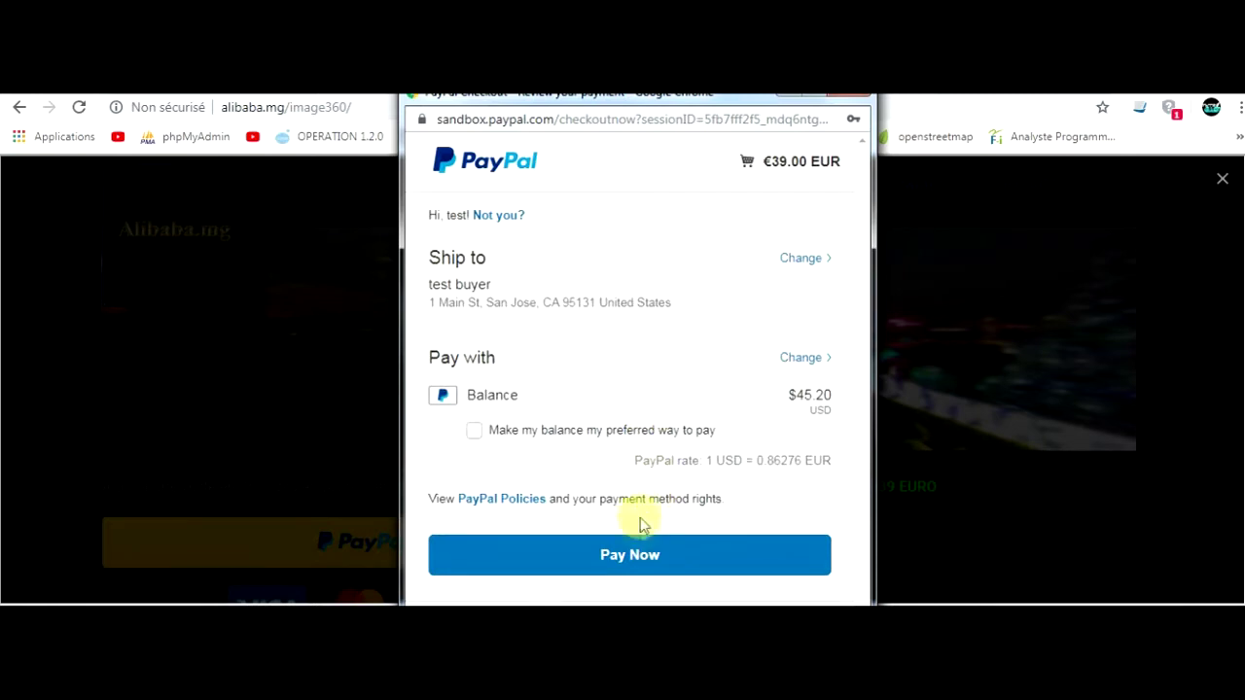
pyautogui.click(641, 551)
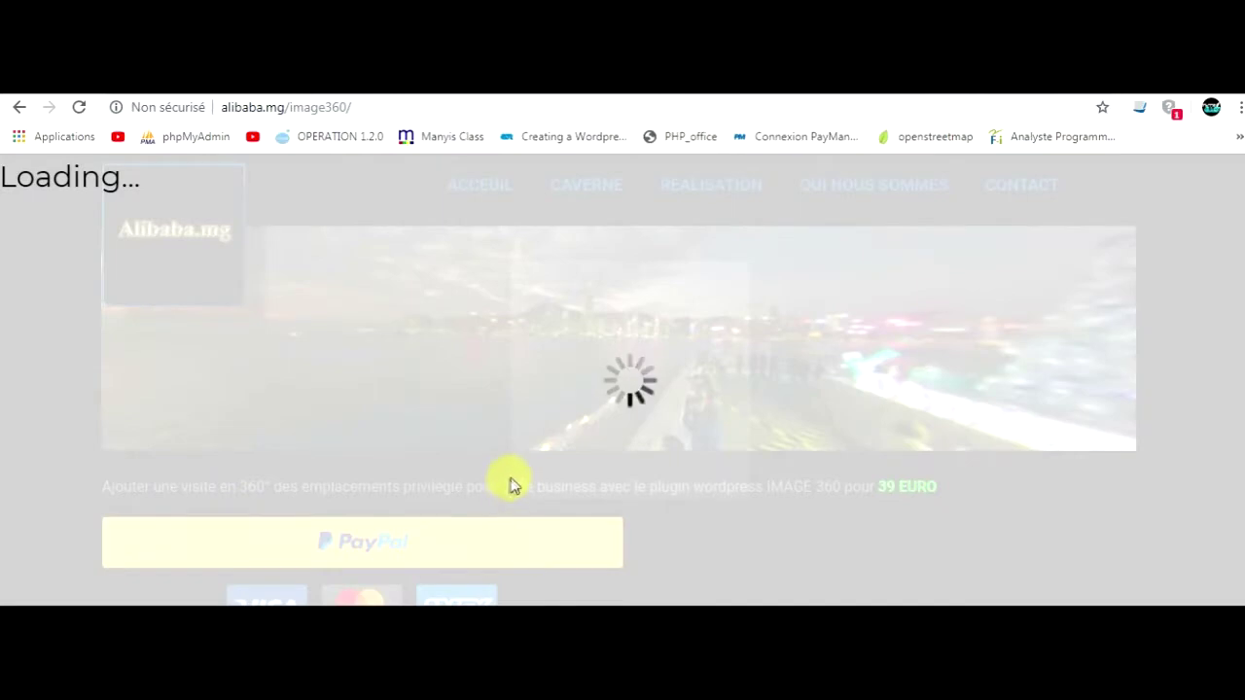
pyautogui.scroll(-5, 512, 480)
pyautogui.scroll(1, 514, 478)
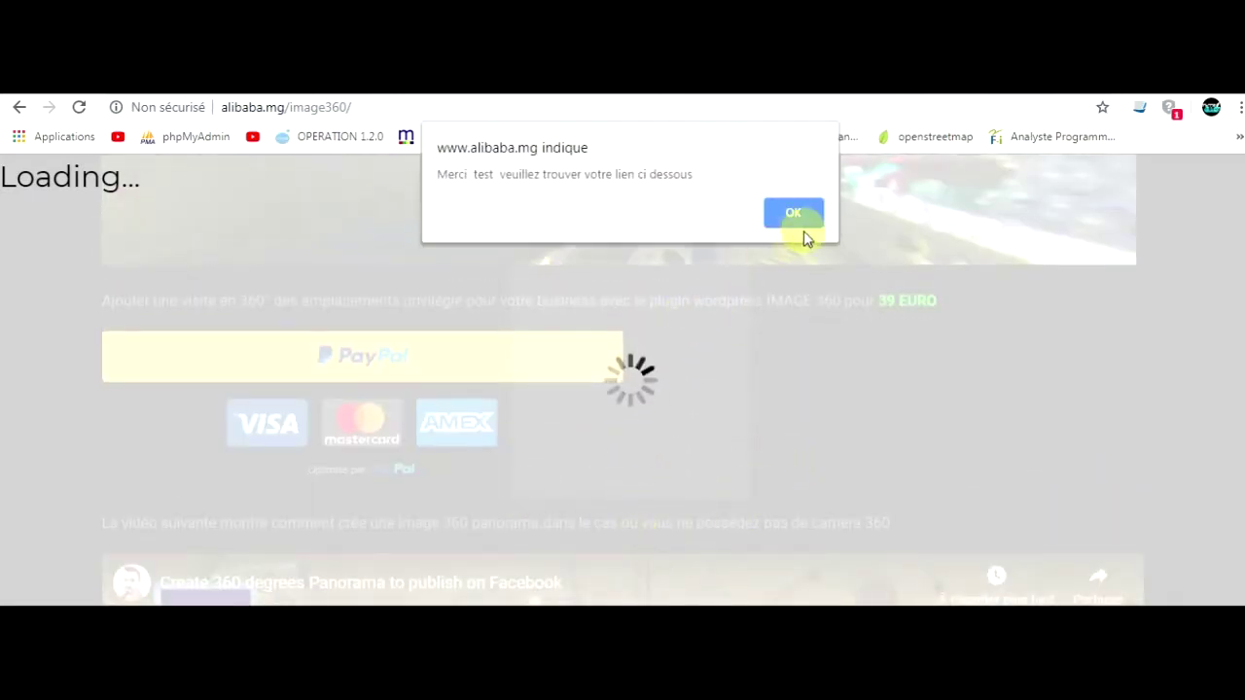
pyautogui.click(796, 216)
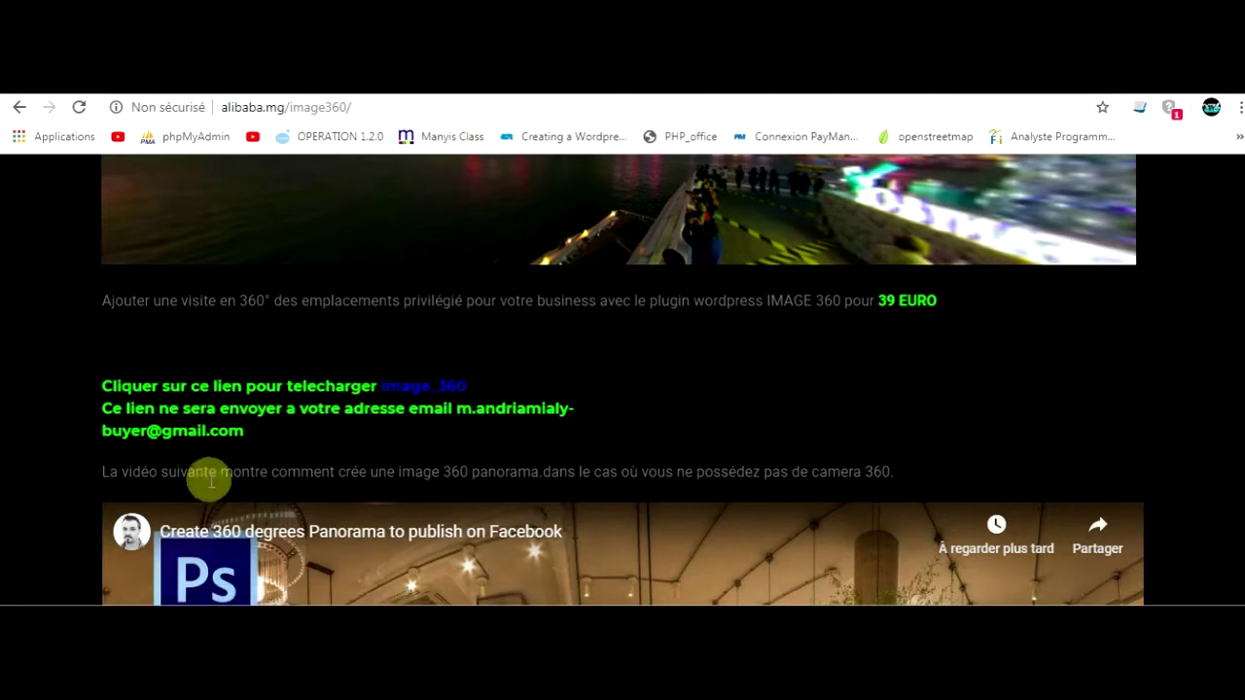
# - Download the purchased image_360 archive and show the downloaded file in its folder
pyautogui.click(398, 403)
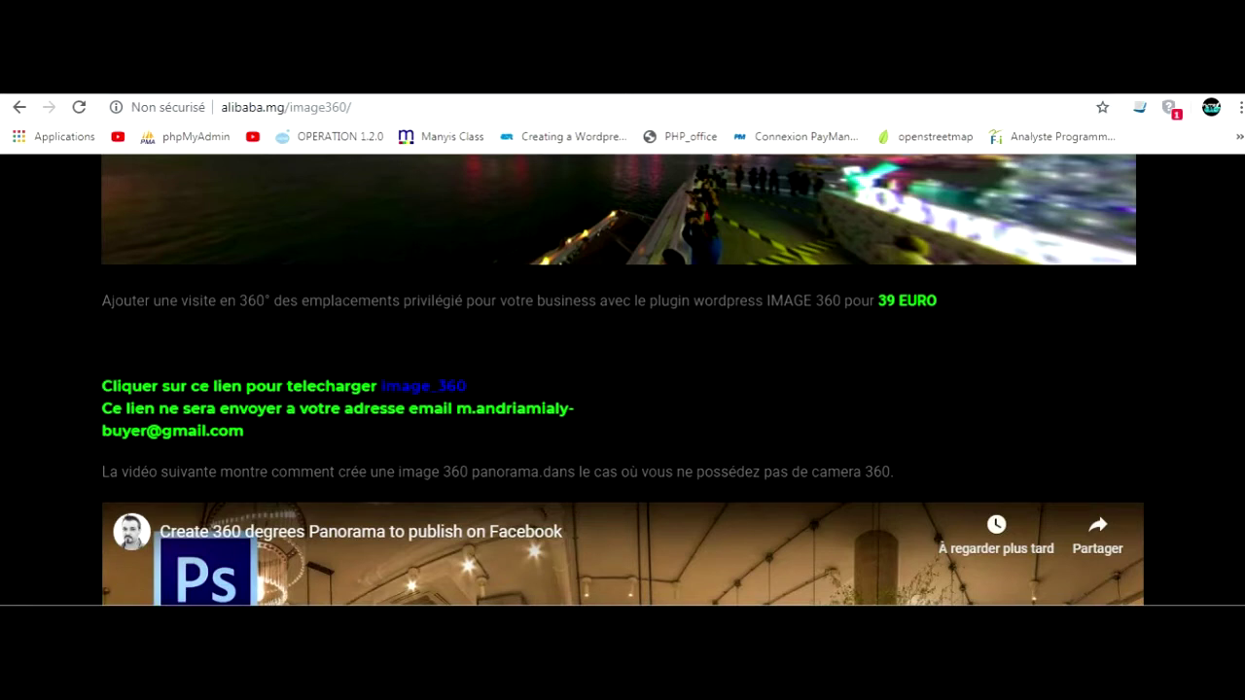
pyautogui.rightClick(195, 612)
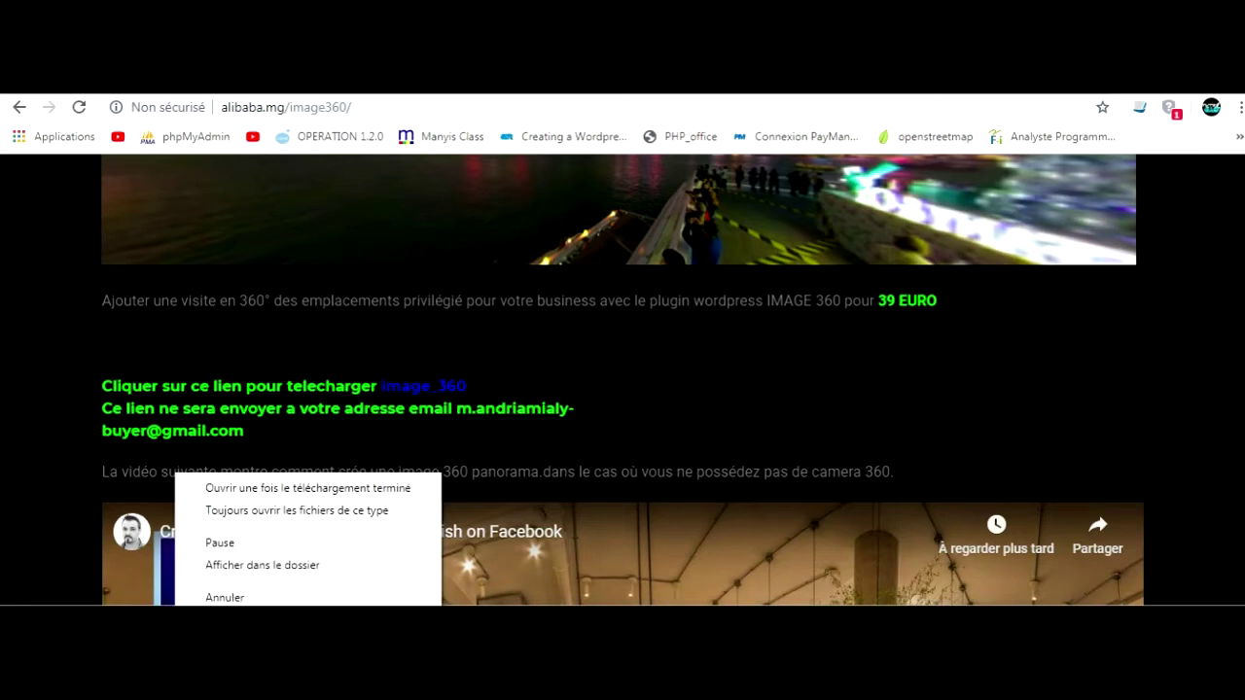
pyautogui.click(224, 568)
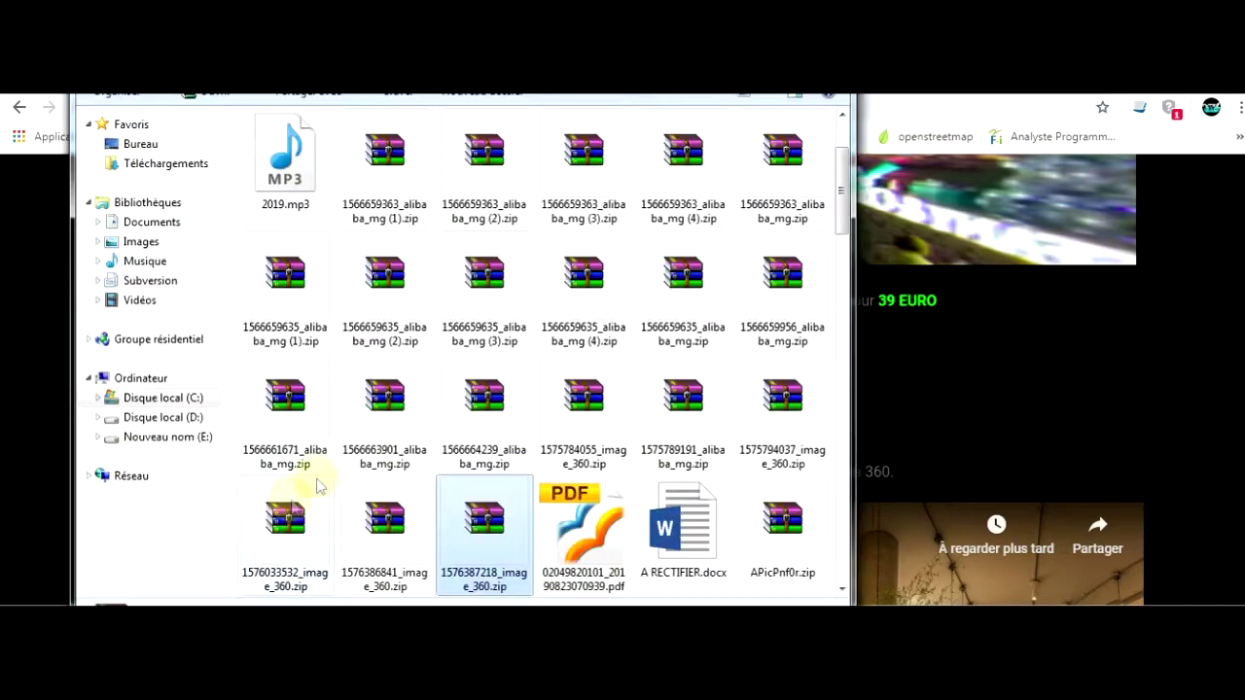
pyautogui.rightClick(477, 524)
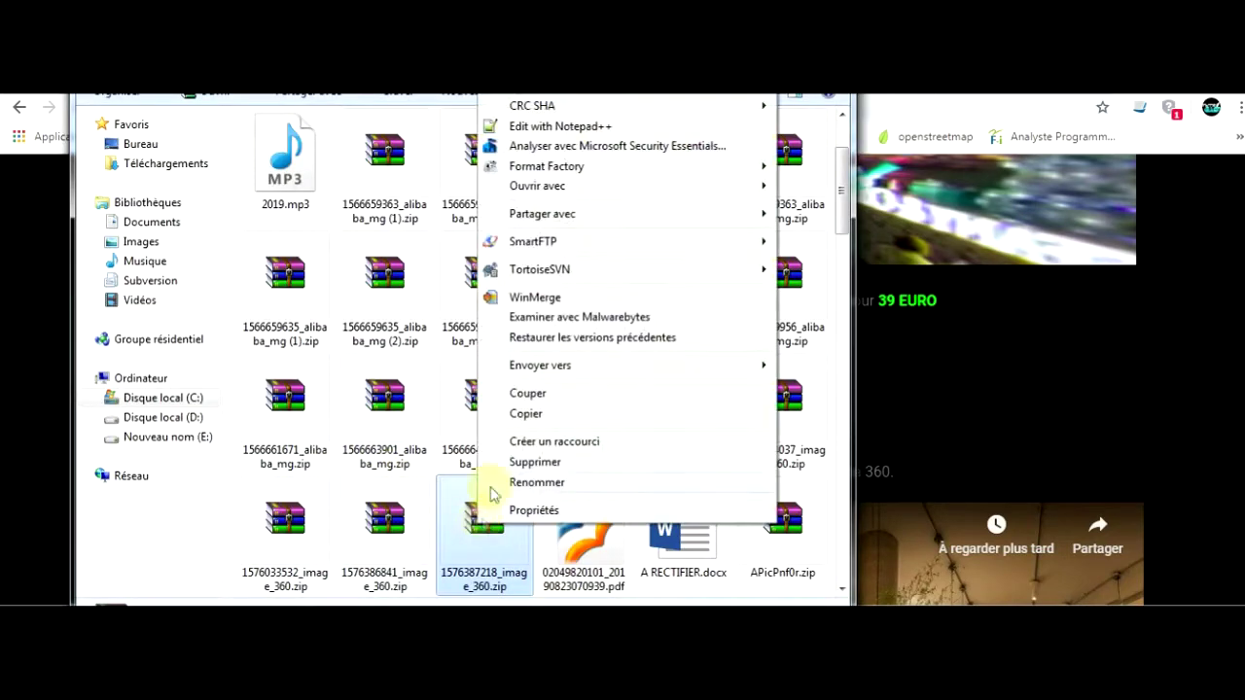
pyautogui.click(527, 416)
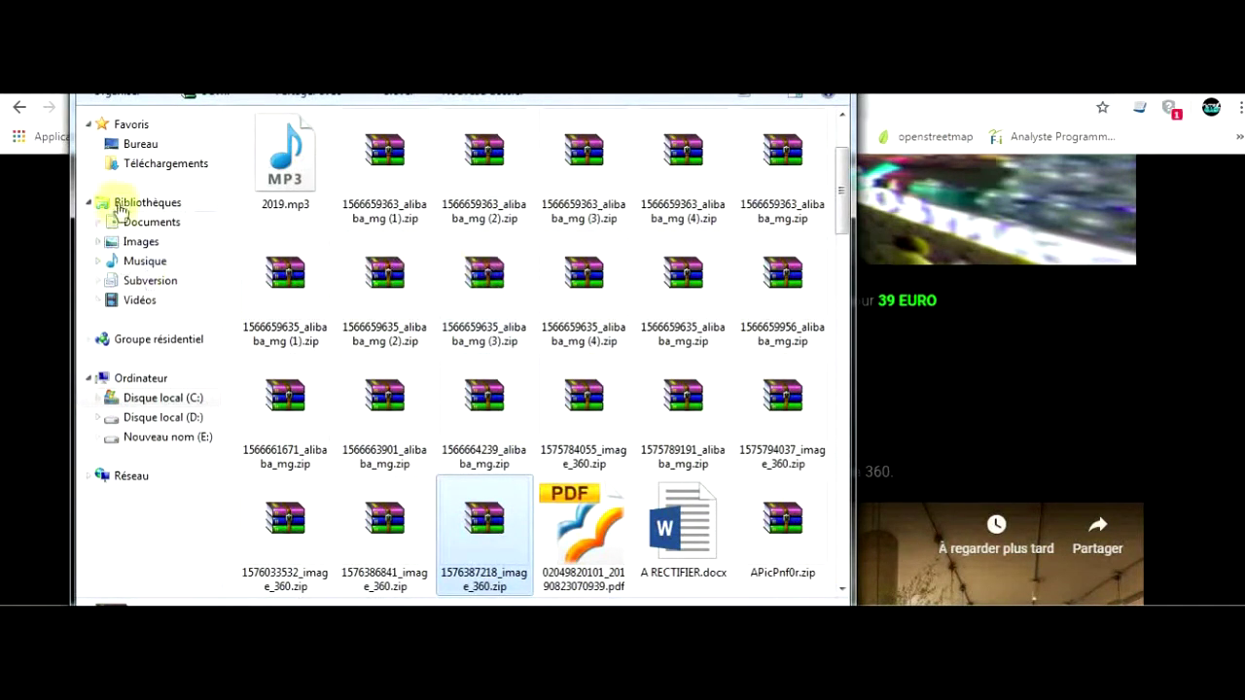
pyautogui.click(136, 146)
pyautogui.rightClick(761, 385)
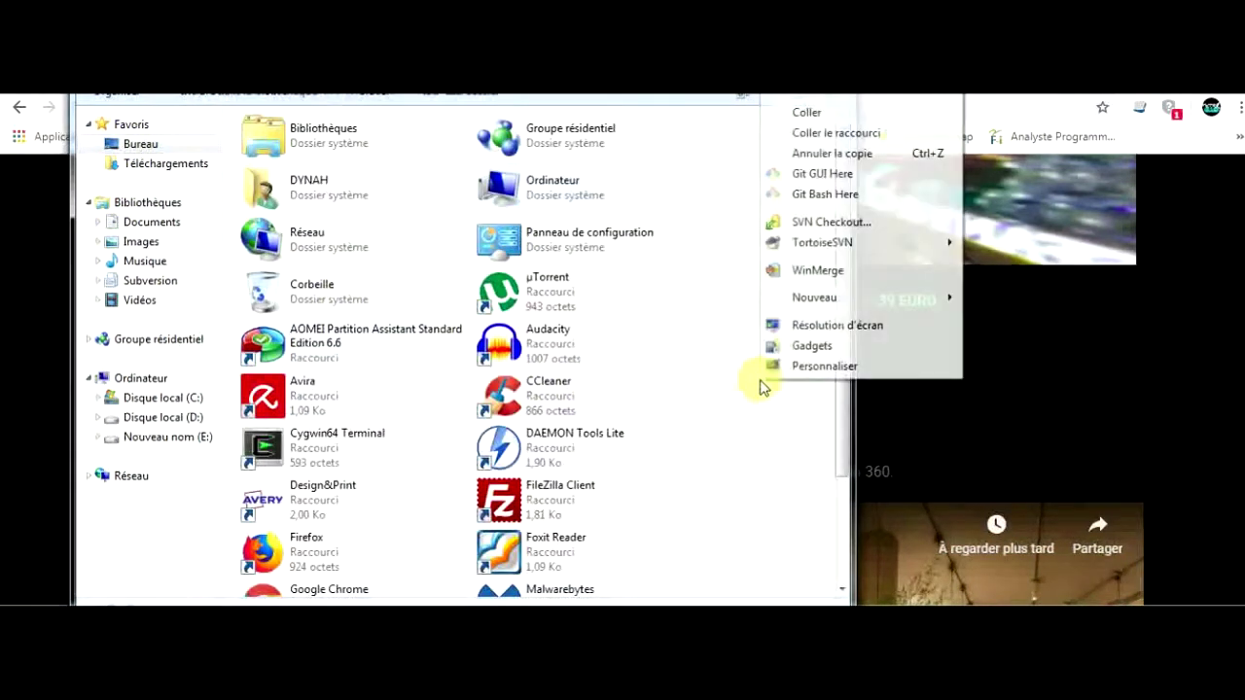
pyautogui.click(803, 114)
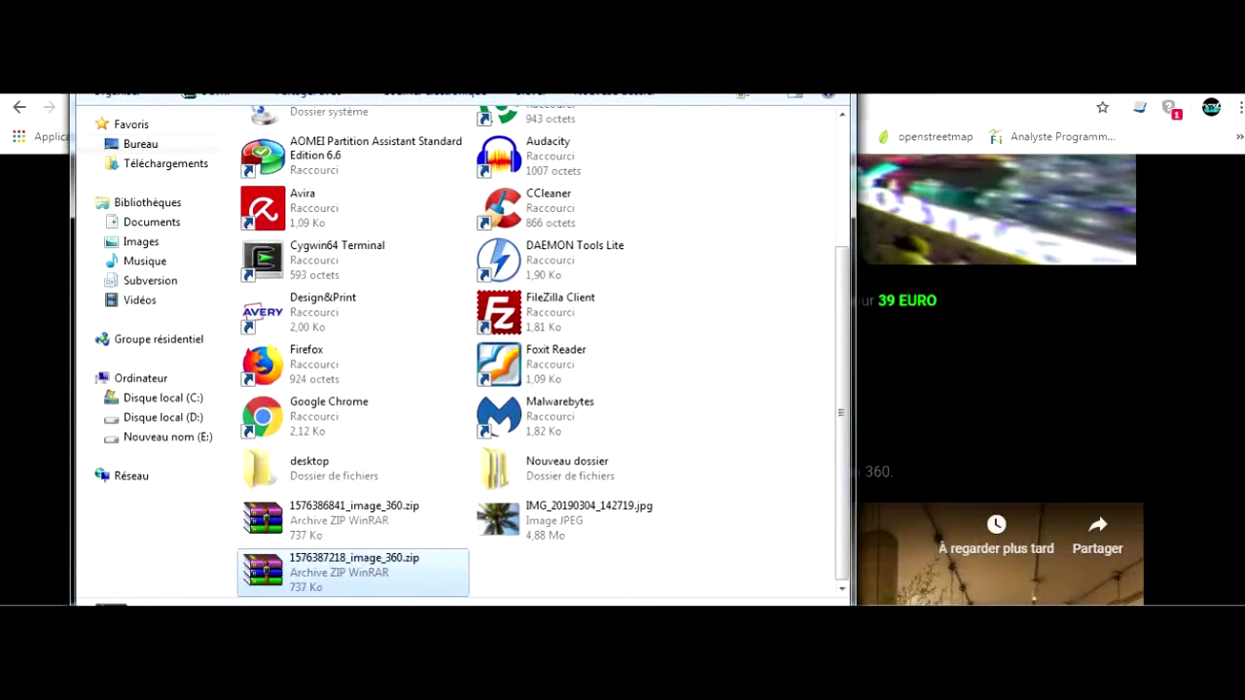
pyautogui.click(858, 193)
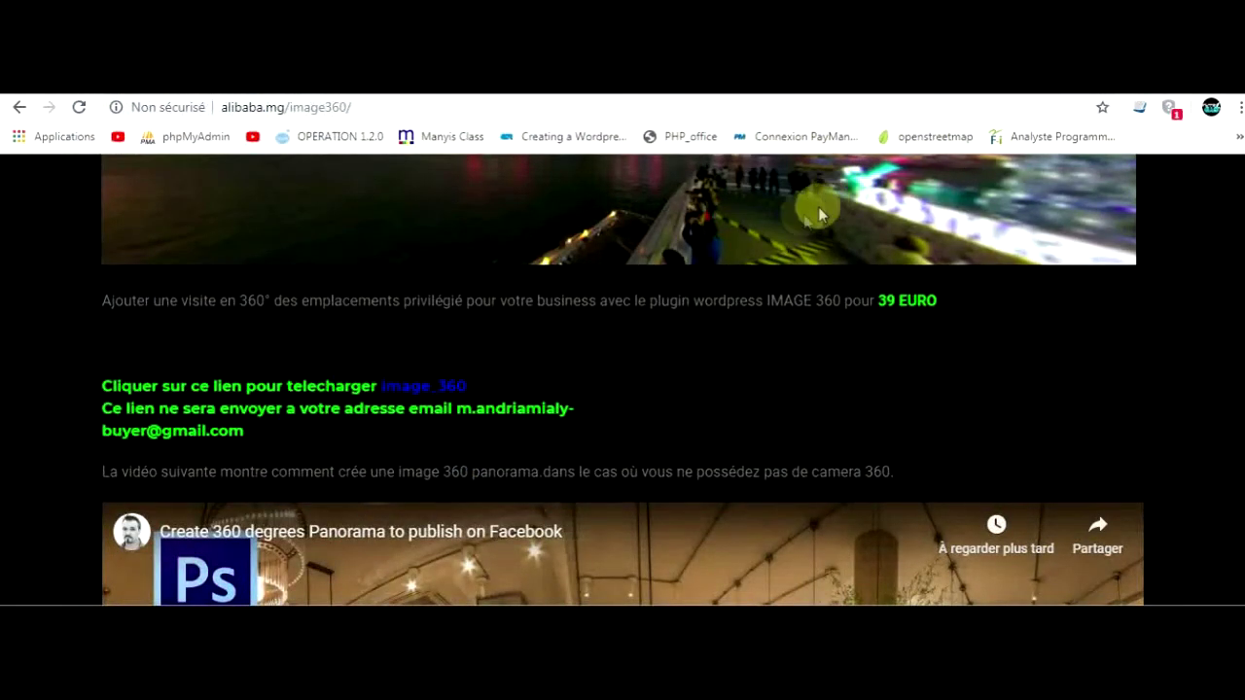
pyautogui.scroll(2, 778, 322)
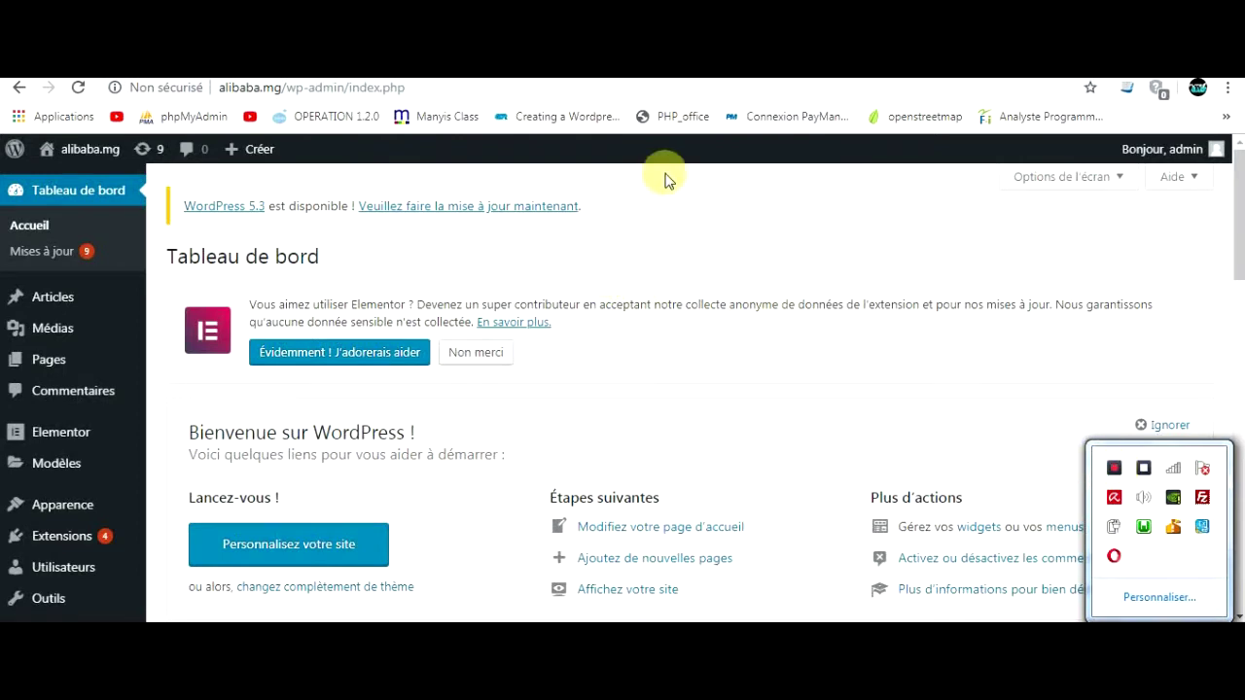
# - Go to the WordPress page for adding extensions, check the plugin zip on the desktop, and open the plugin upload form
pyautogui.moveTo(104, 148)
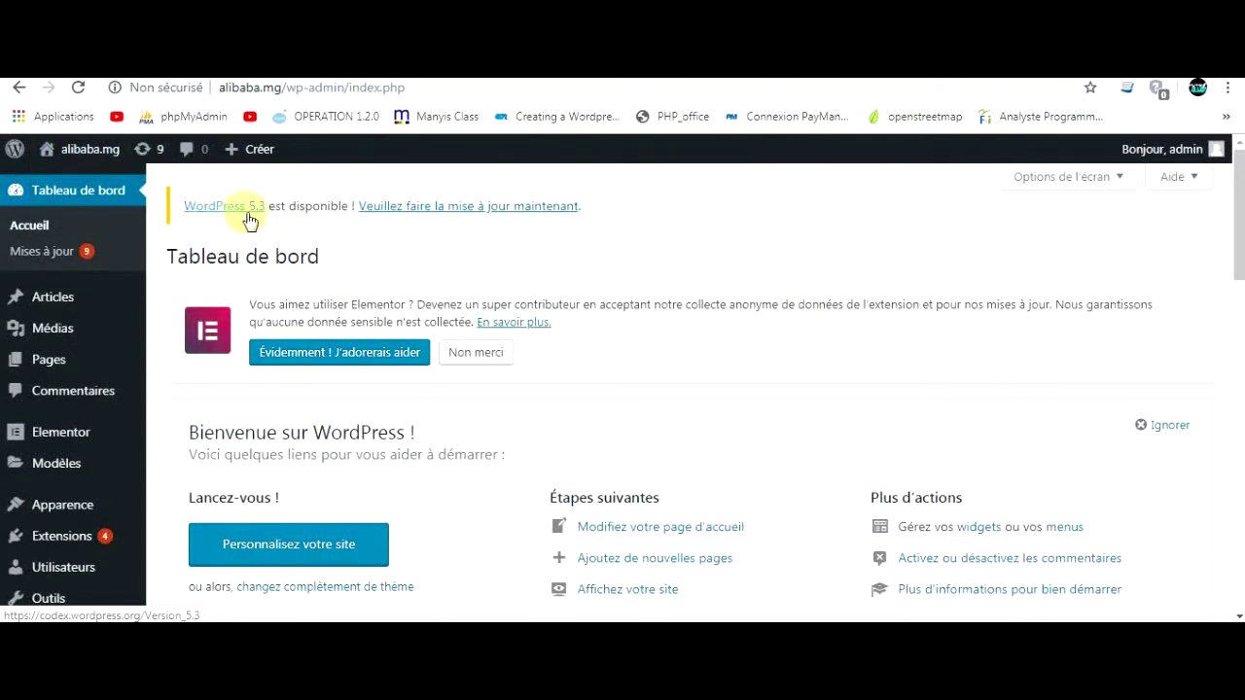
pyautogui.moveTo(29, 540)
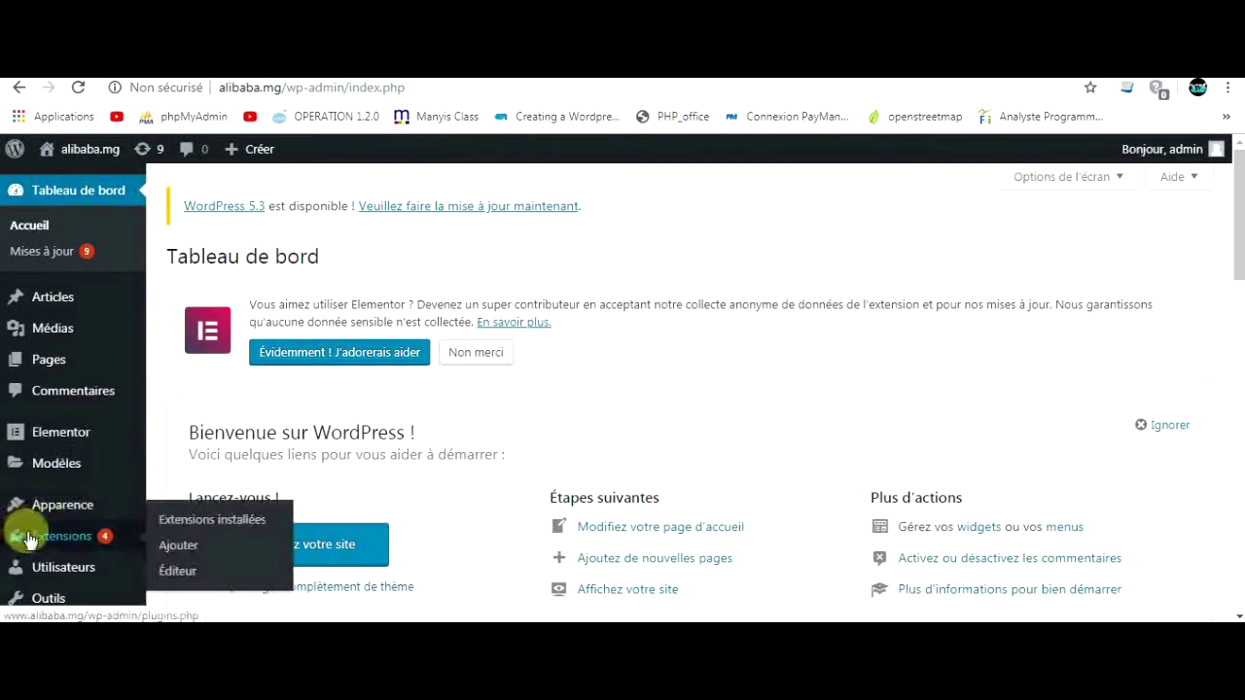
pyautogui.click(39, 540)
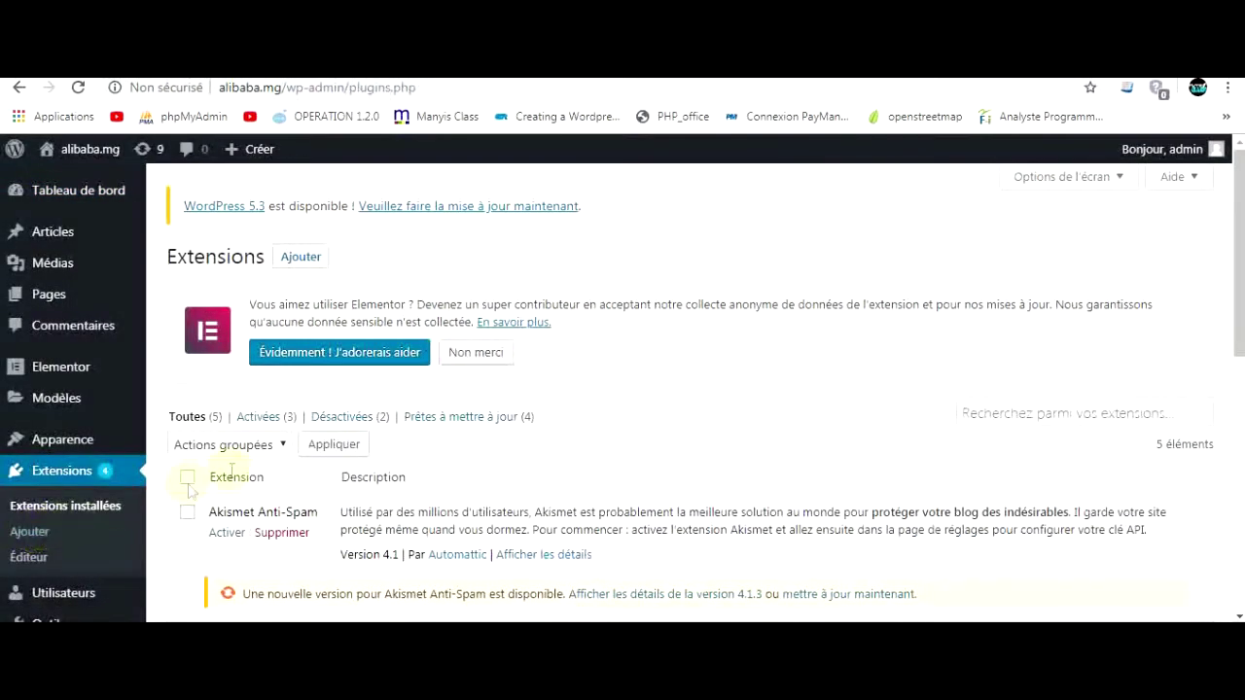
pyautogui.click(312, 264)
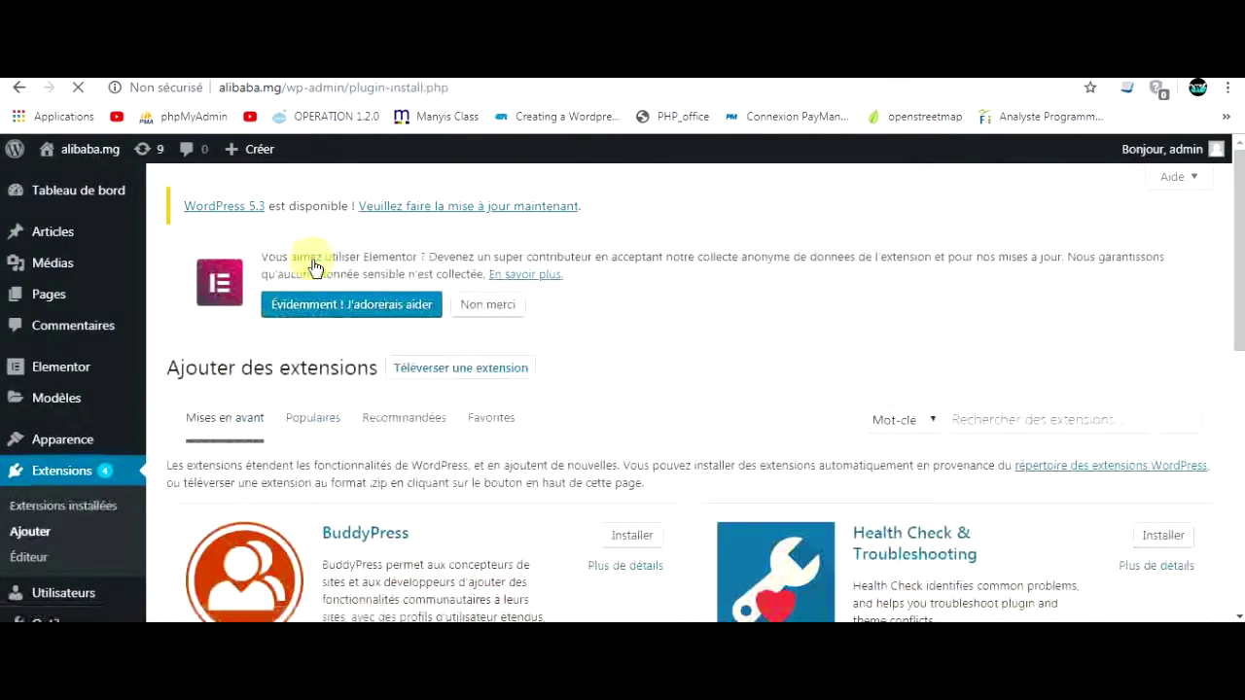
pyautogui.click(1147, 65)
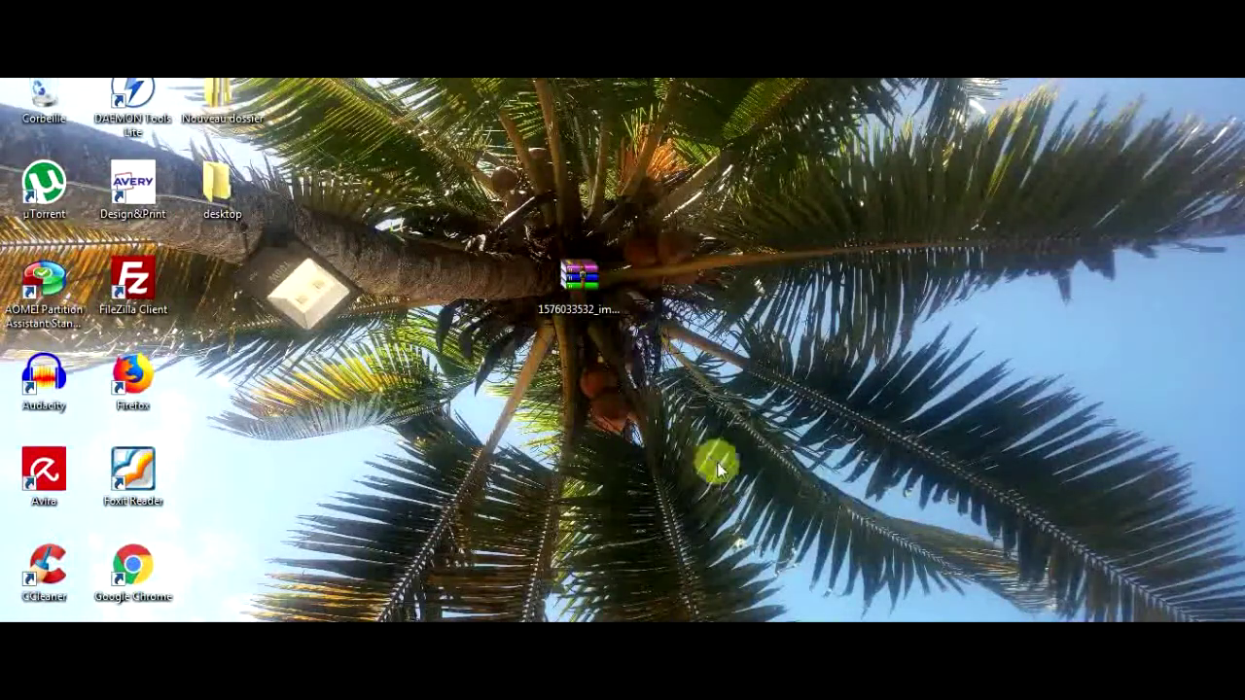
pyautogui.click(836, 638)
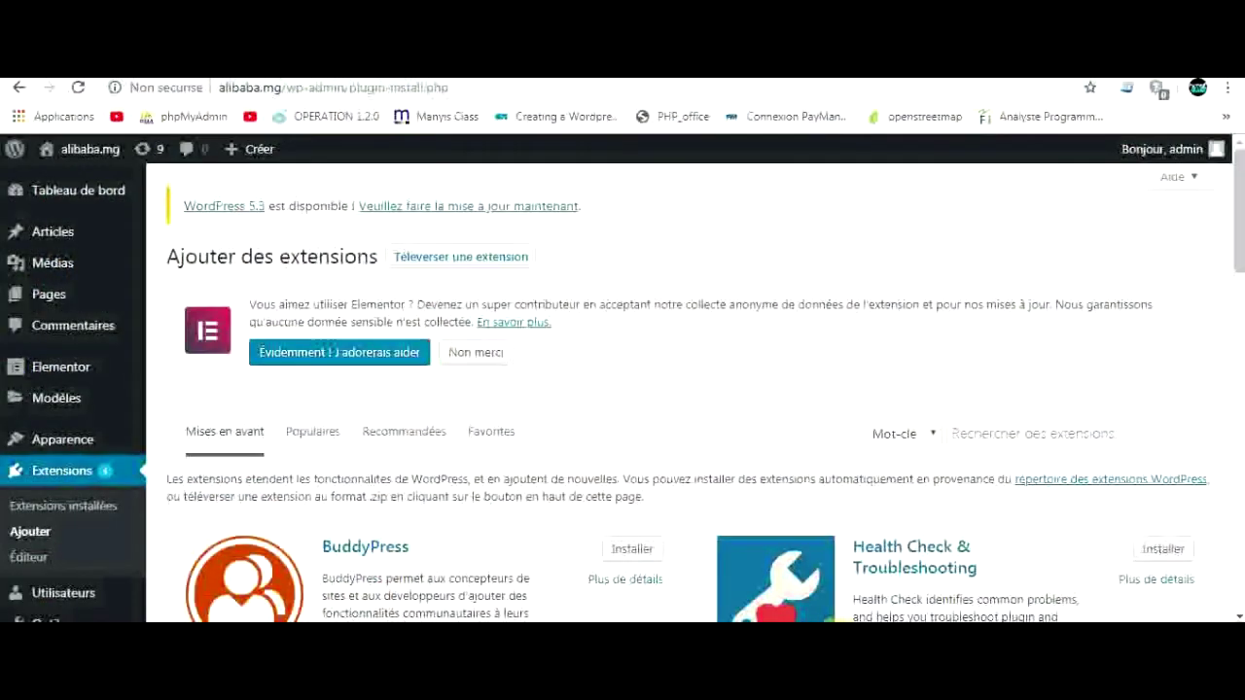
pyautogui.click(519, 263)
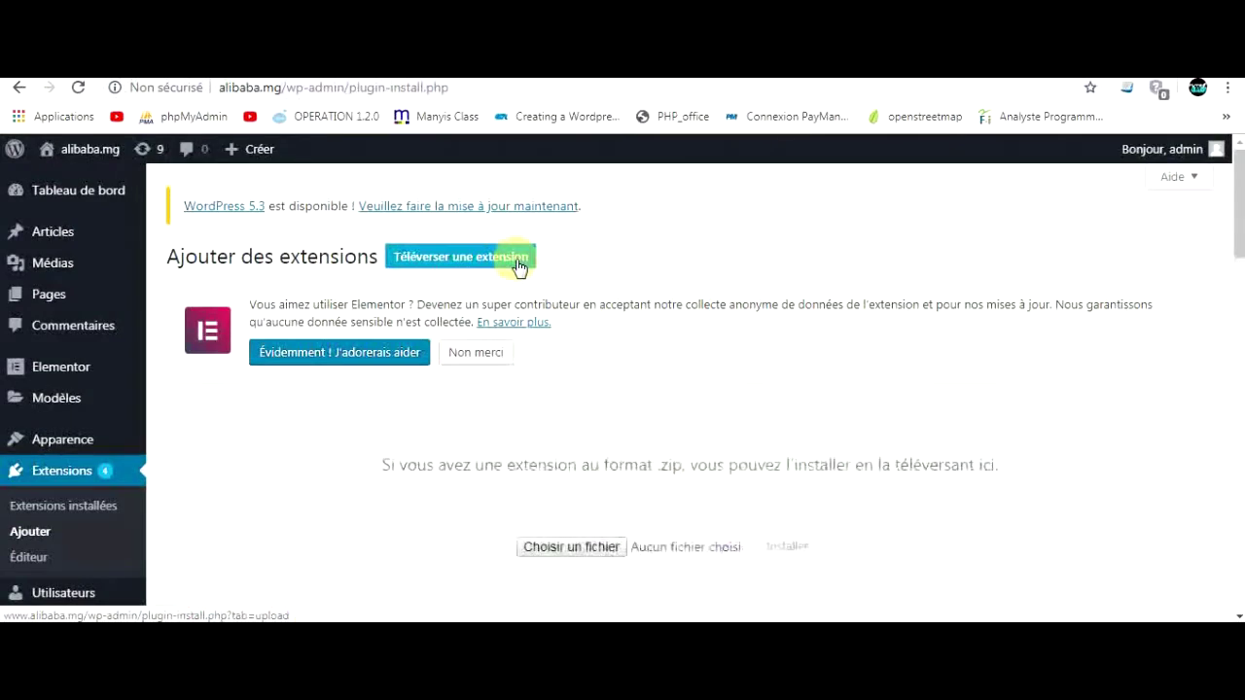
pyautogui.click(581, 547)
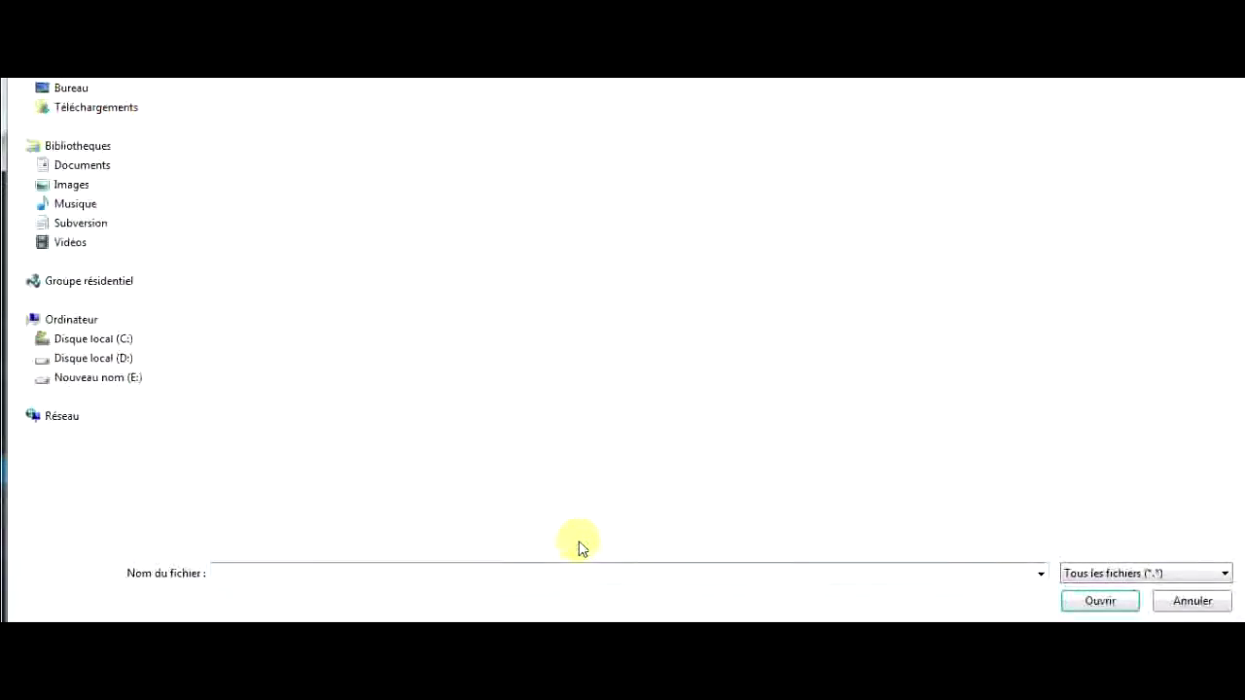
pyautogui.click(48, 93)
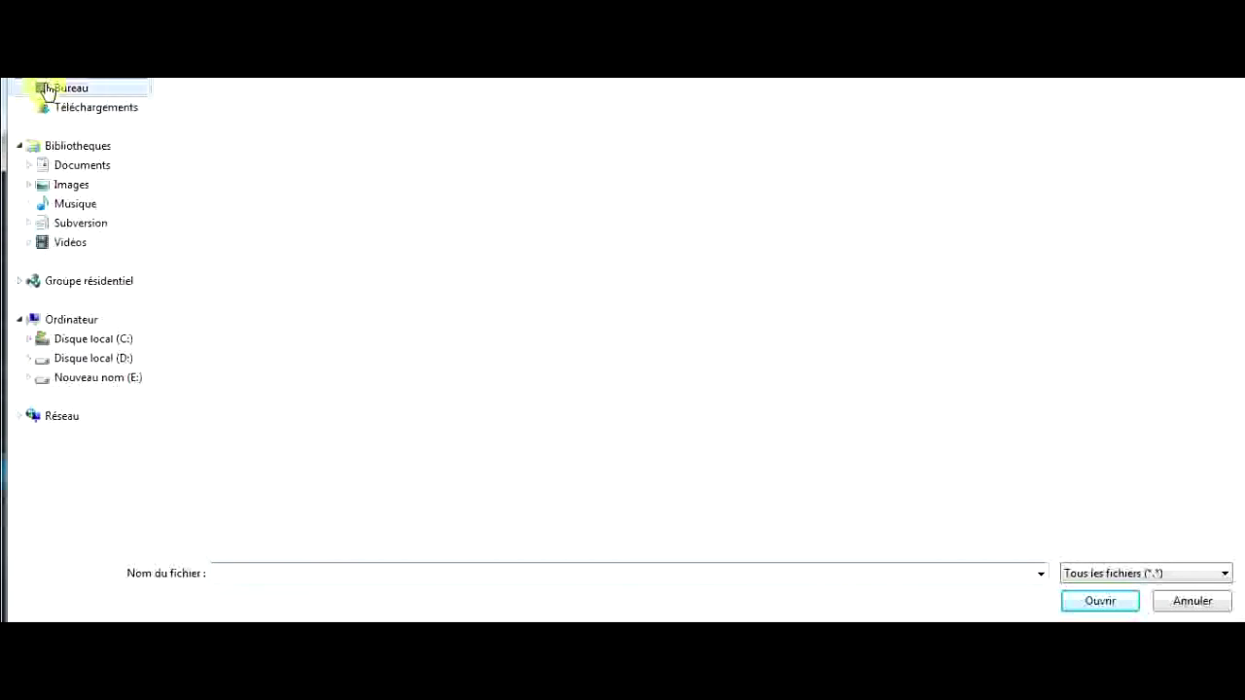
pyautogui.doubleClick(289, 329)
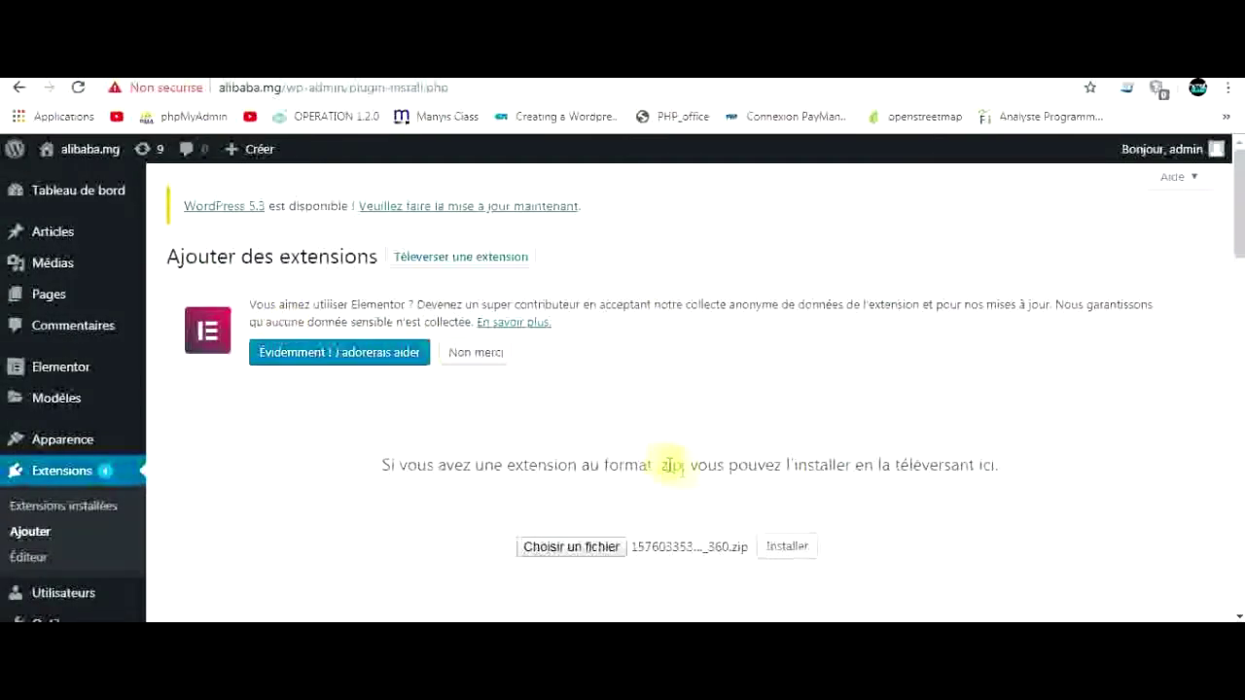
pyautogui.click(784, 546)
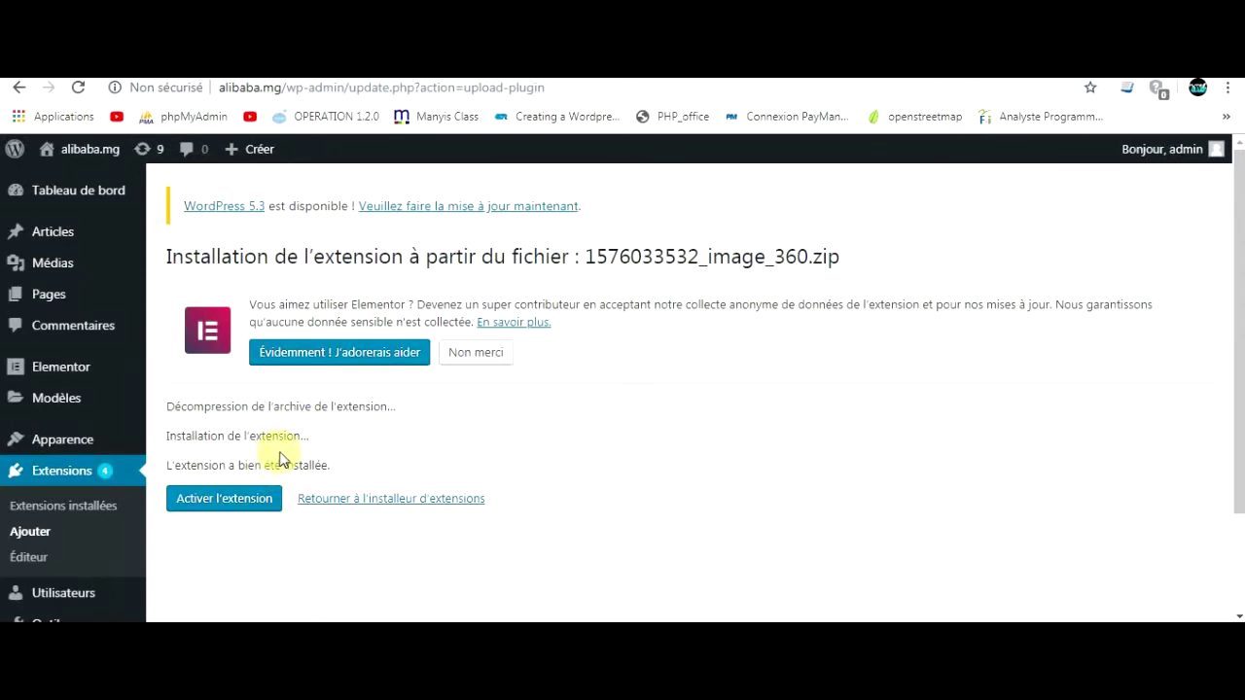
pyautogui.click(239, 499)
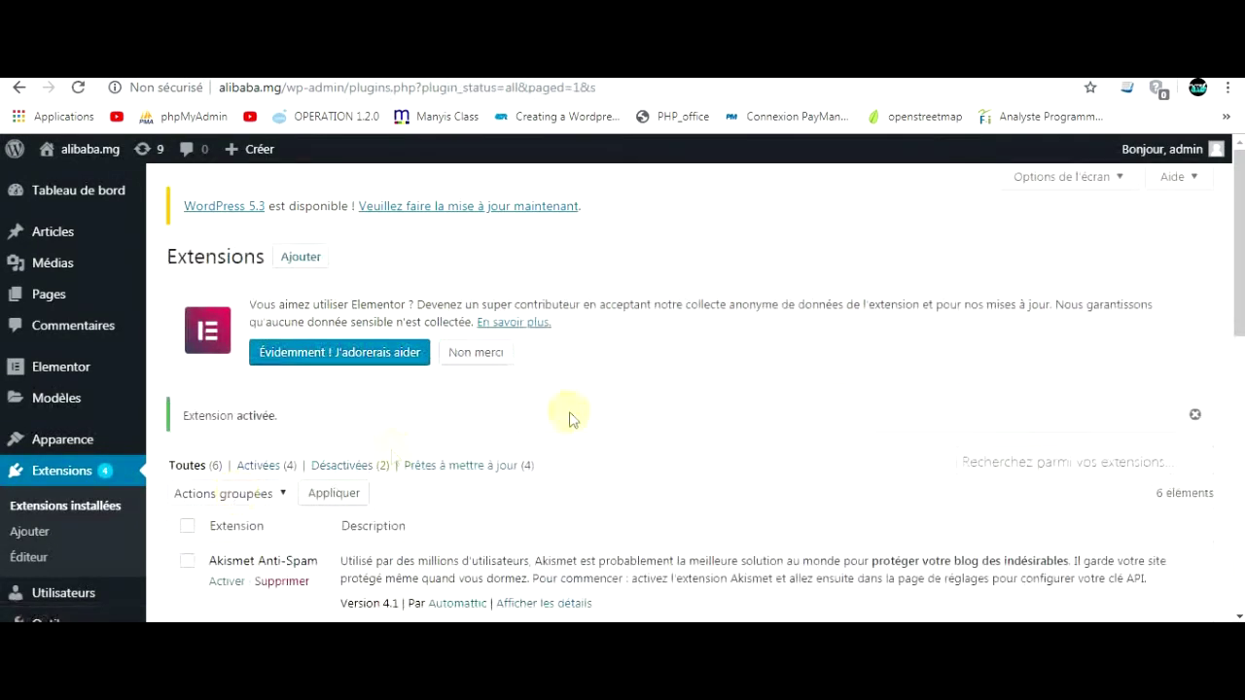
# - Locate image360 among the installed extensions and open the image 360 activation page
pyautogui.moveTo(1232, 237); pyautogui.dragTo(1238, 486)
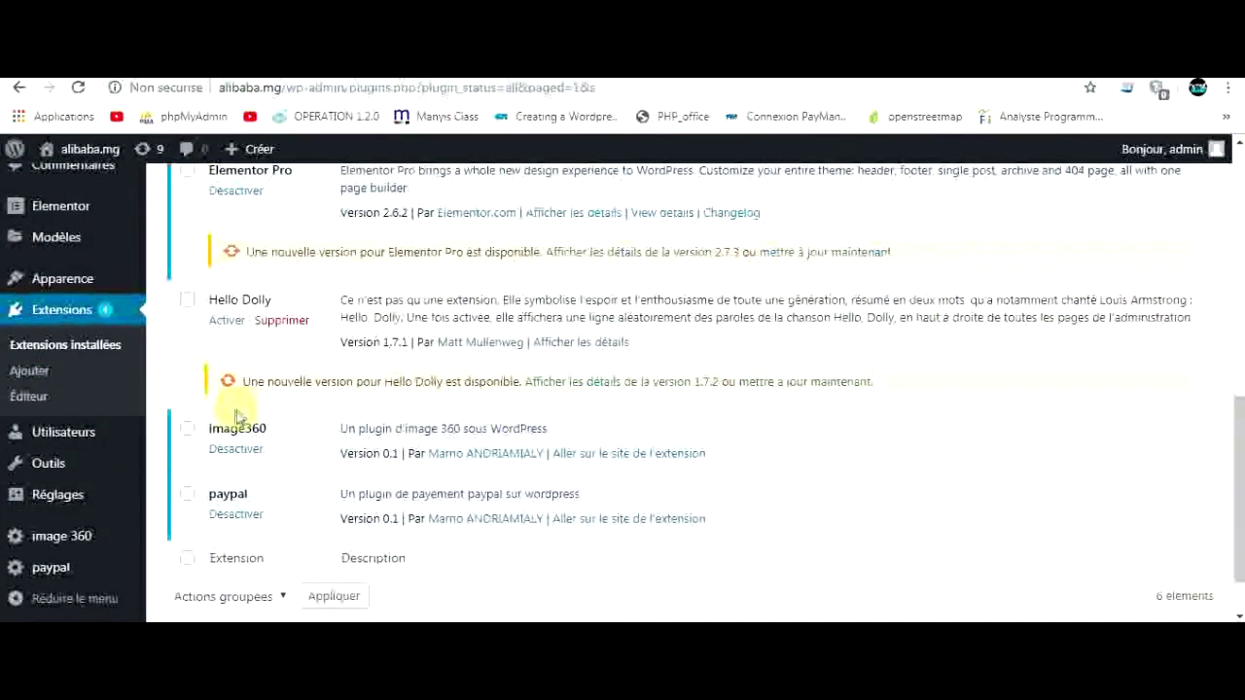
pyautogui.moveTo(273, 431); pyautogui.dragTo(220, 427)
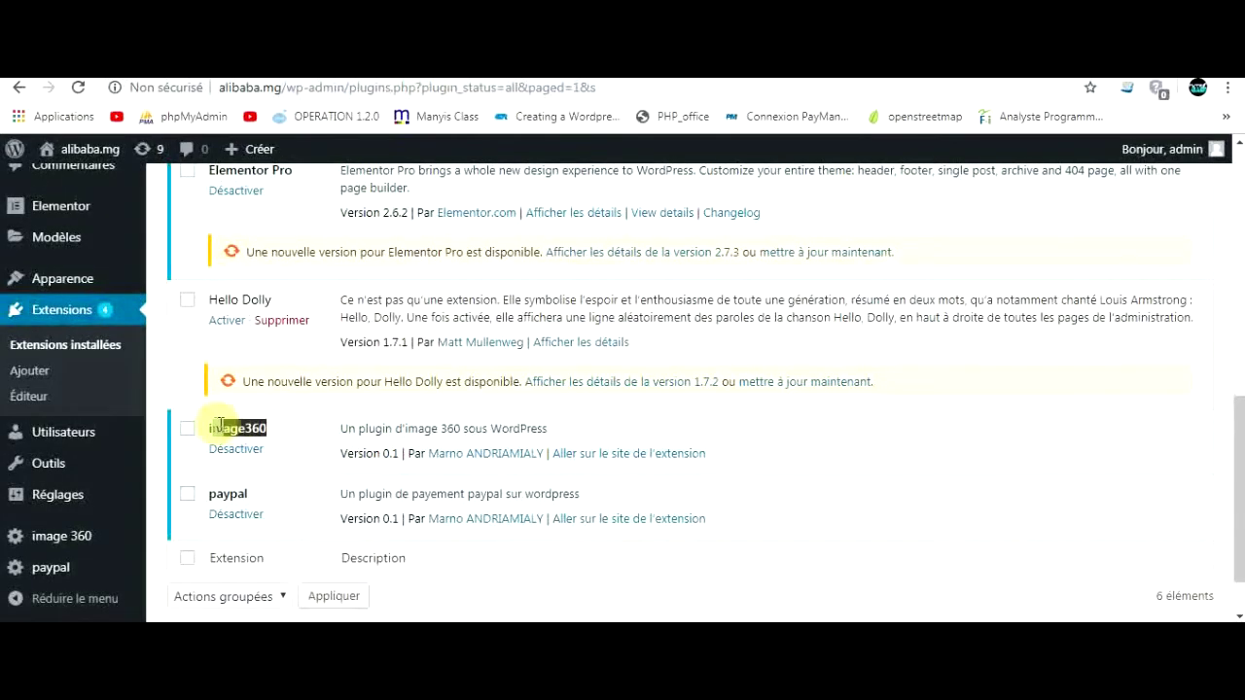
pyautogui.click(285, 440)
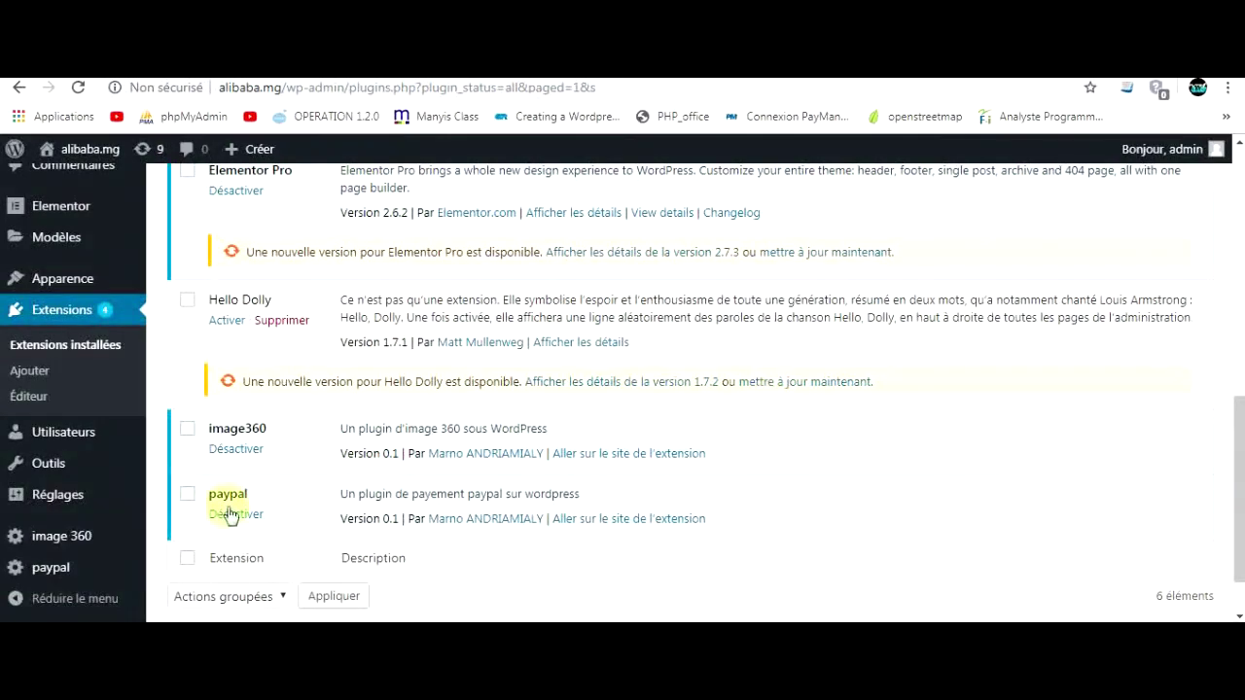
pyautogui.click(83, 538)
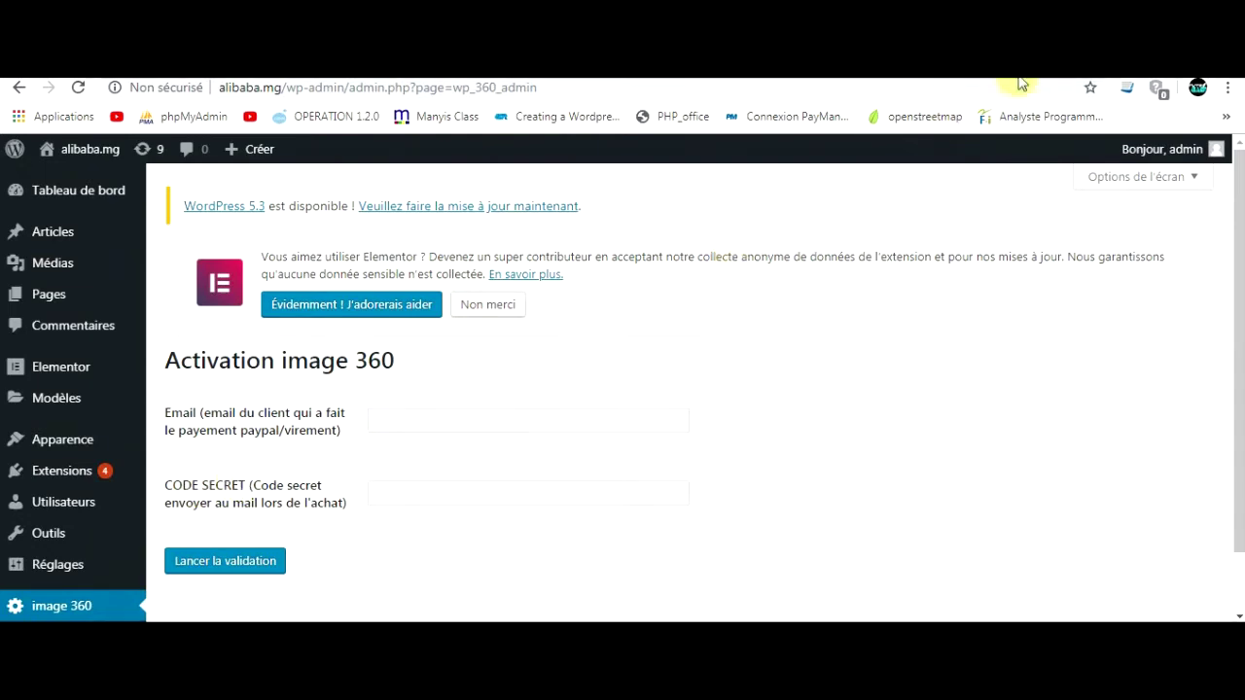
# - Switch to the webmail and copy the secret validation code from the IMAGE 360 e-mail
pyautogui.hotkey('ctrl', 'Tab')
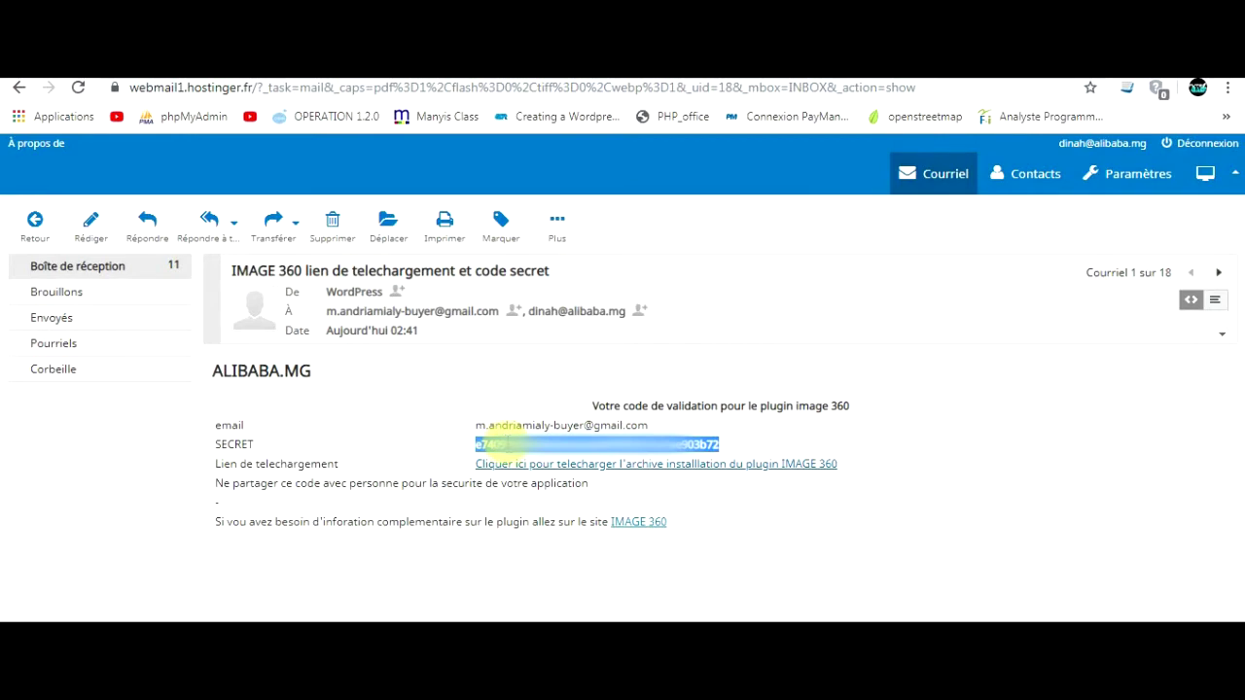
pyautogui.rightClick(515, 445)
pyautogui.click(537, 460)
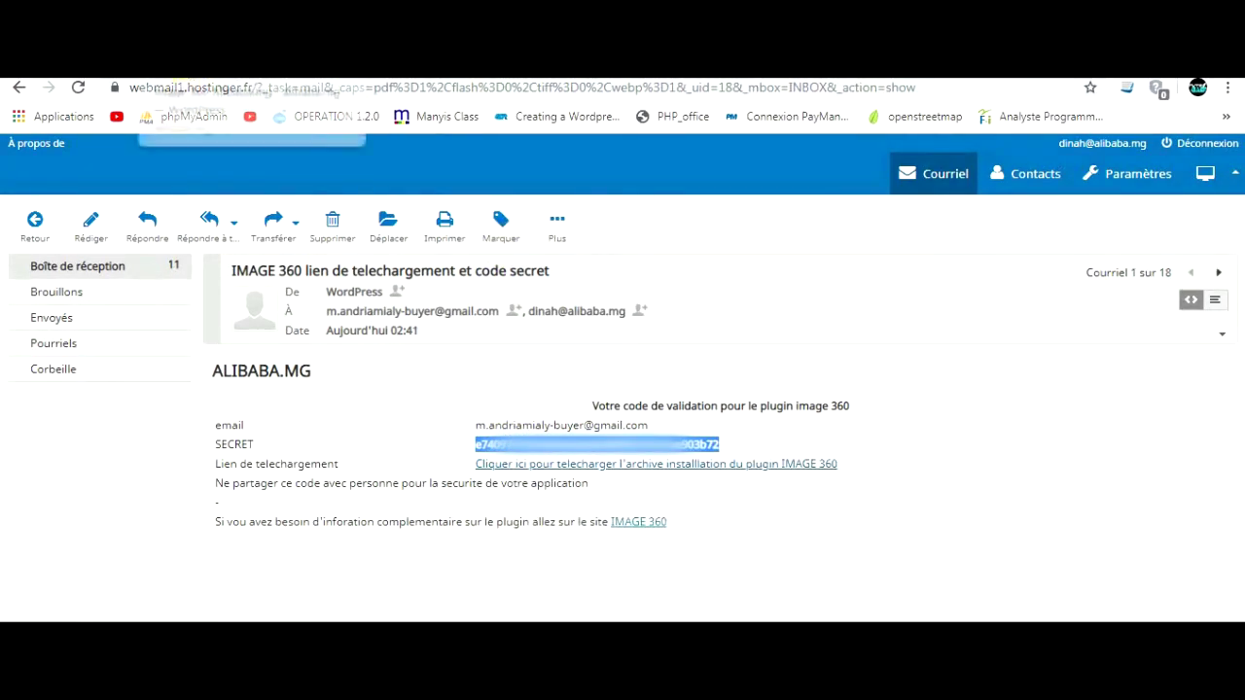
# - Return to the image 360 activation page, fill in the buyer's e-mail and the copied secret code, and launch the validation
pyautogui.click(228, 68)
pyautogui.click(398, 415)
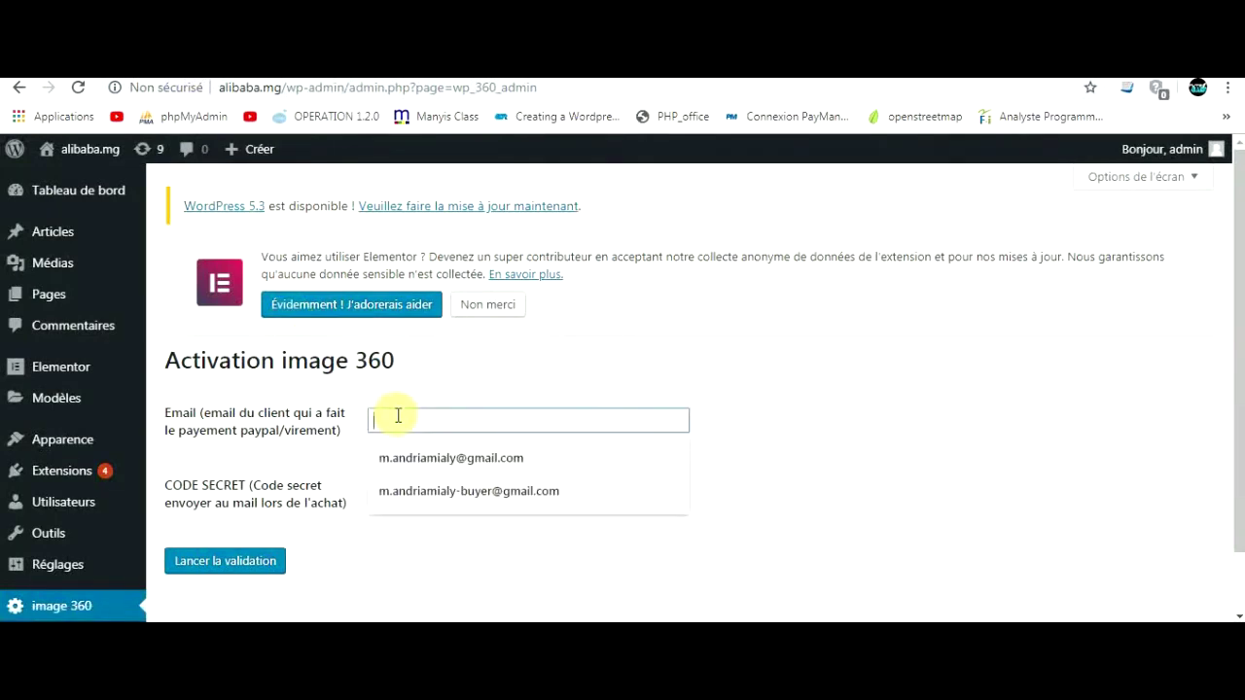
pyautogui.click(415, 504)
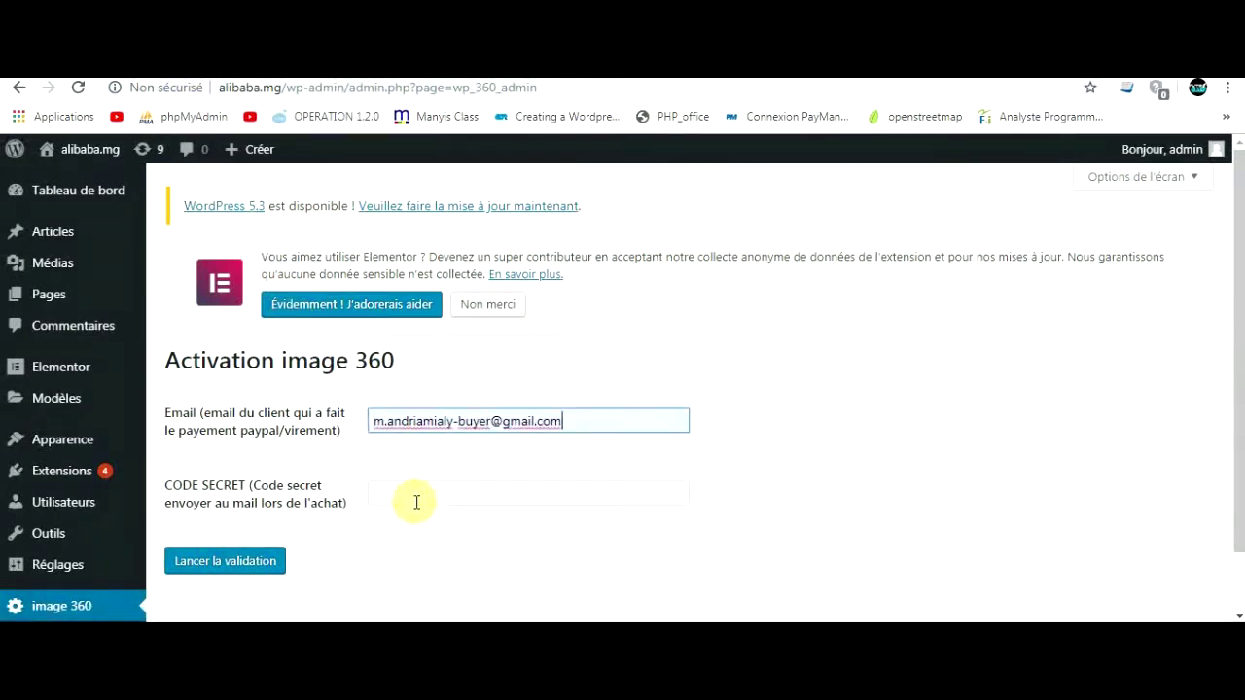
pyautogui.click(415, 498)
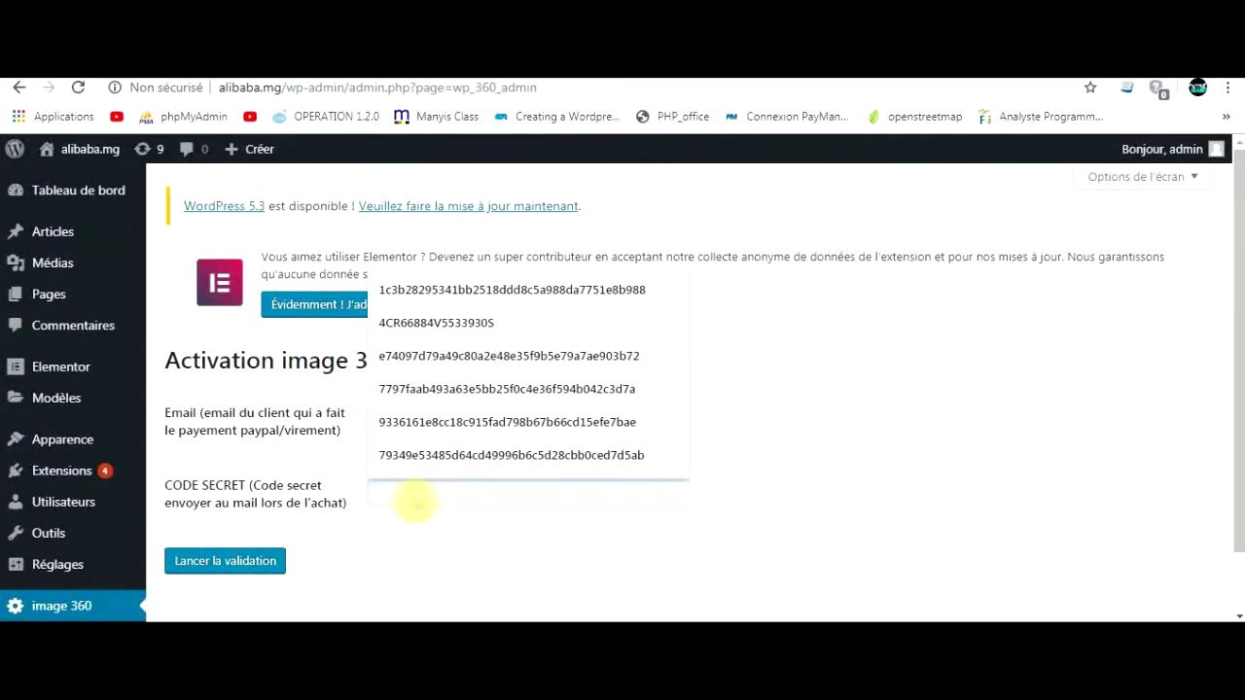
pyautogui.hotkey('ctrl', 'v')
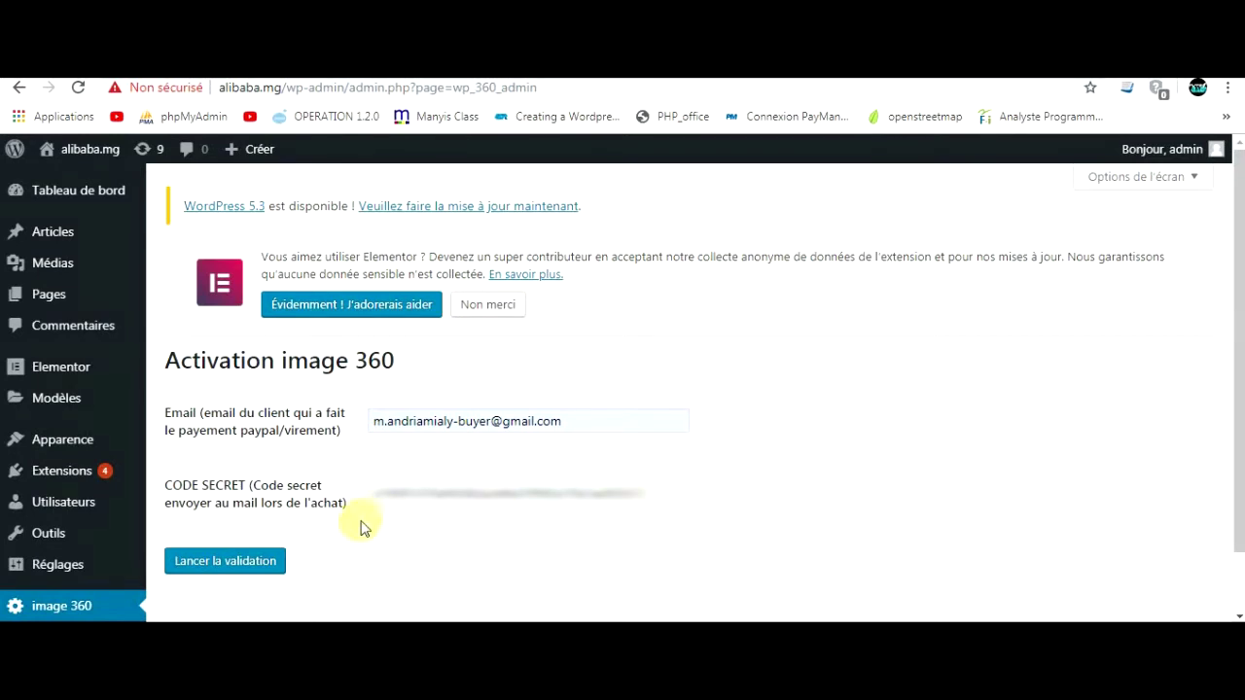
pyautogui.click(216, 563)
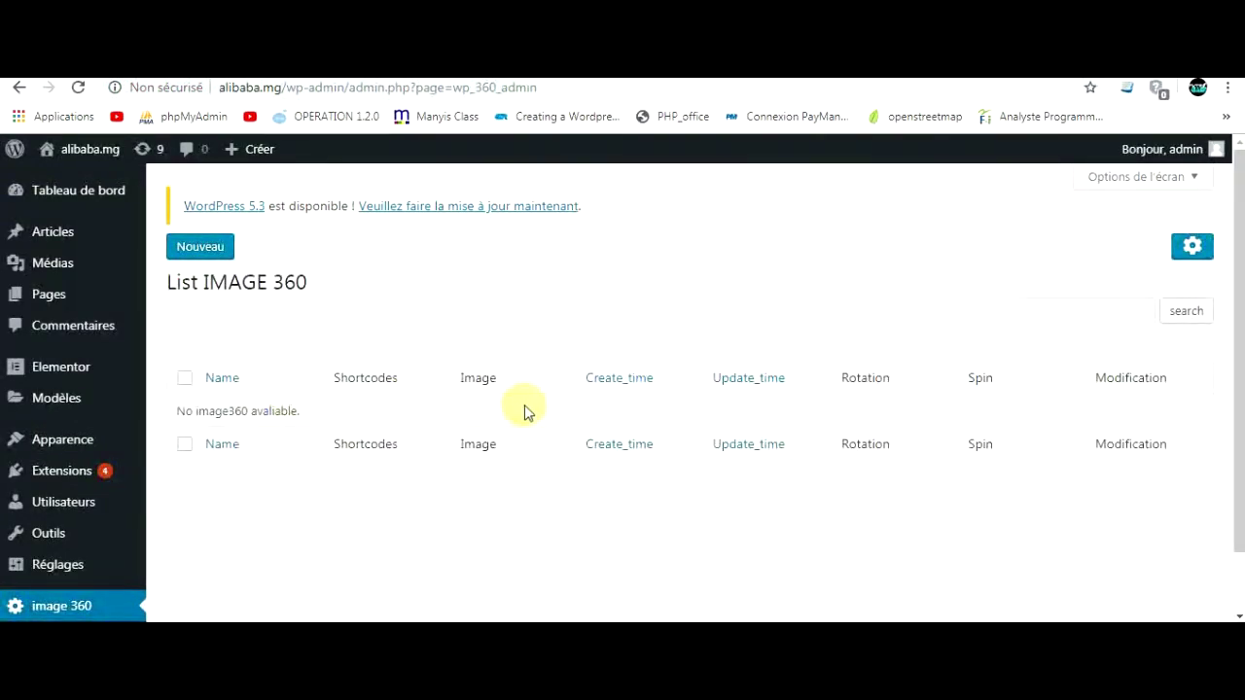
# - Open the IMAGE 360 settings and review the page for changing the activation code
pyautogui.click(1194, 250)
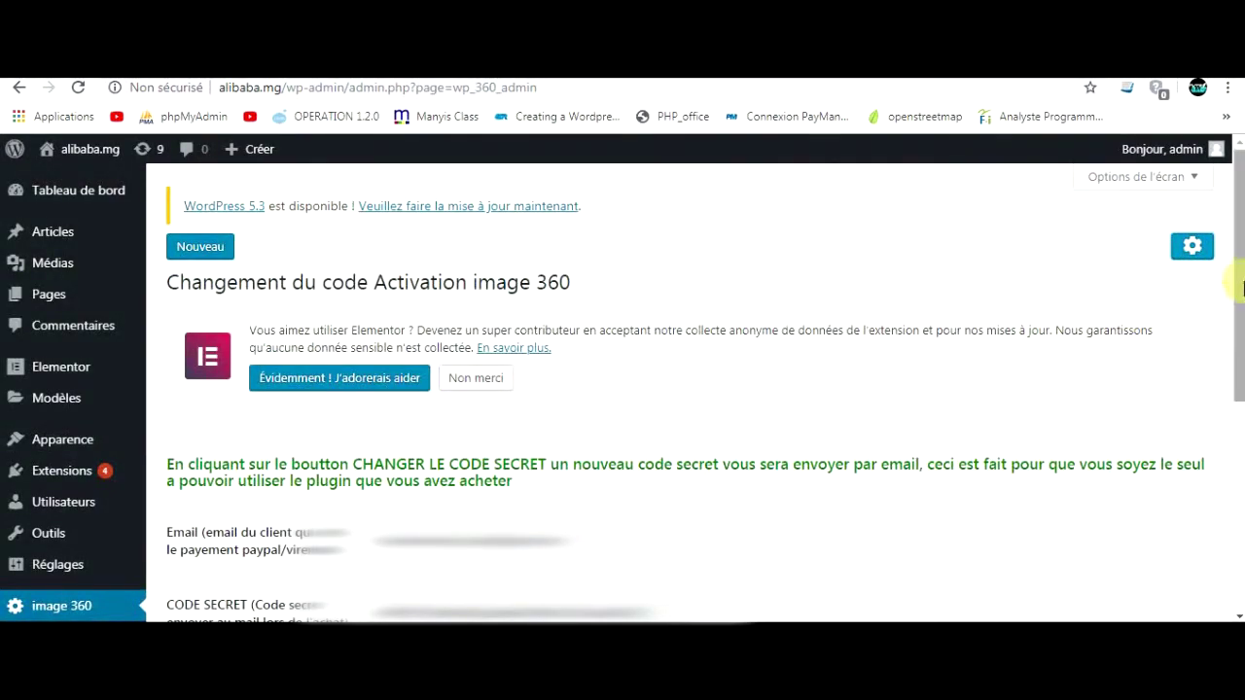
pyautogui.moveTo(1237, 292)
pyautogui.mouseDown()
pyautogui.moveTo(1234, 341)
pyautogui.moveTo(1234, 288)
pyautogui.mouseUp()
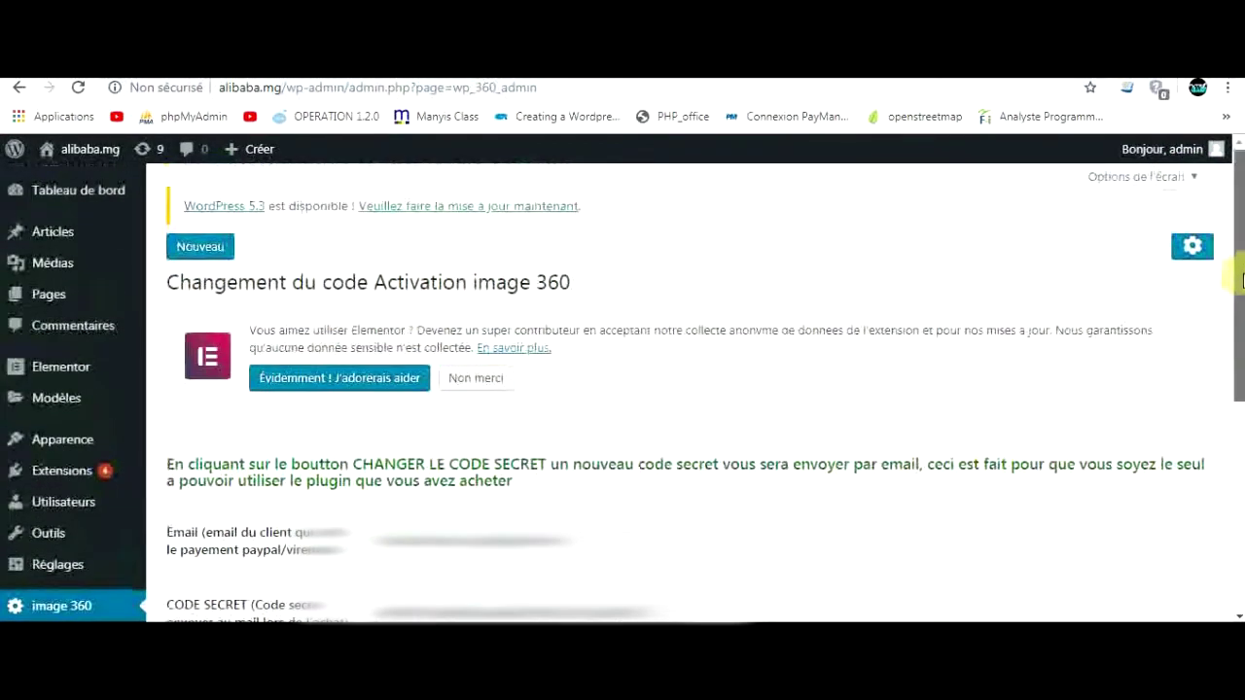
pyautogui.click(1175, 249)
# - Start a new image 360 entry and identify it as image1
pyautogui.click(203, 247)
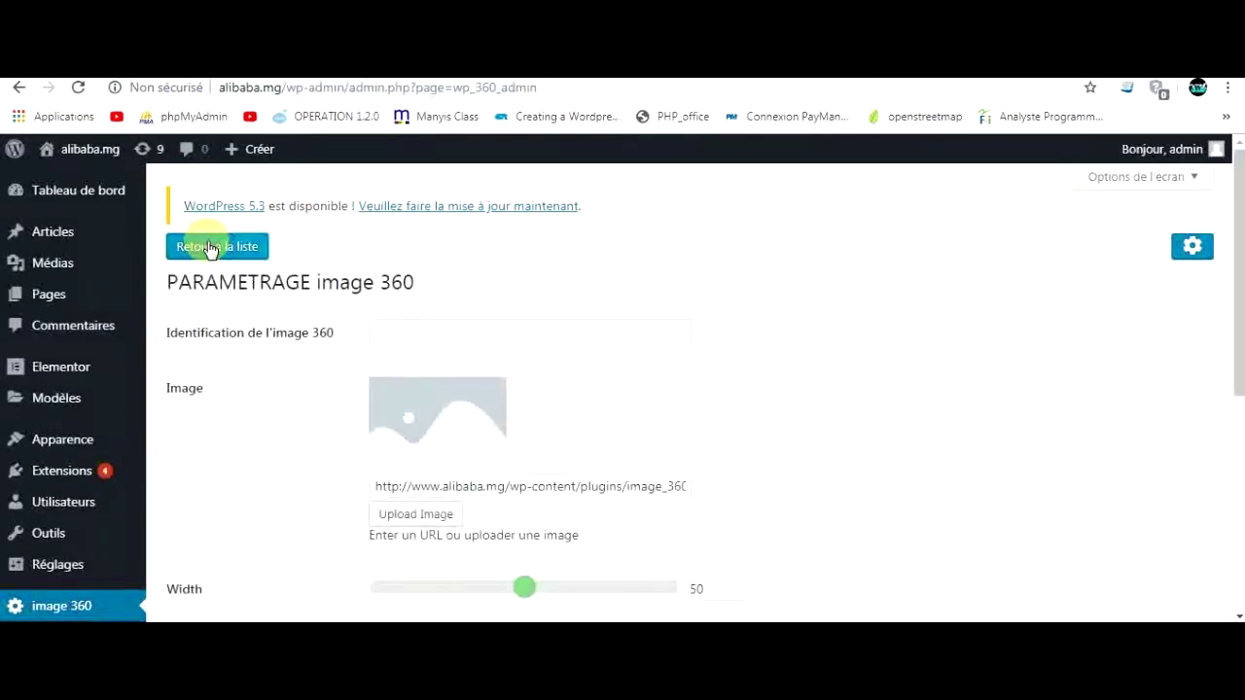
pyautogui.click(575, 331)
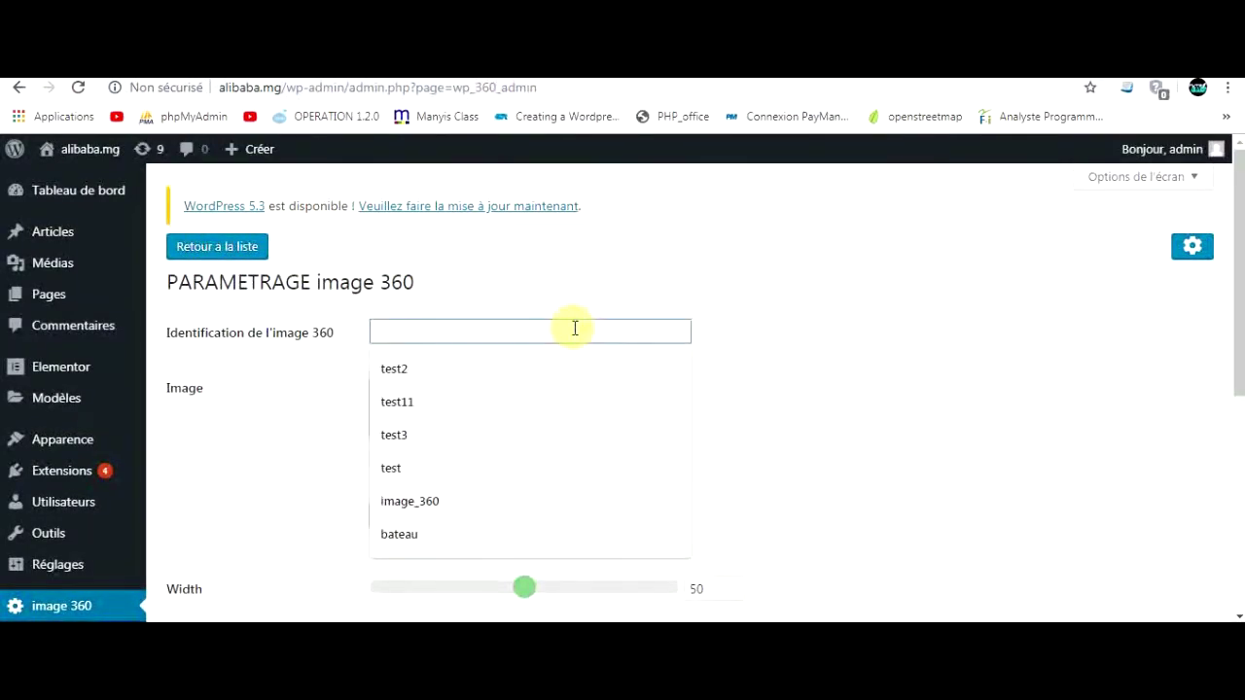
pyautogui.write('i')
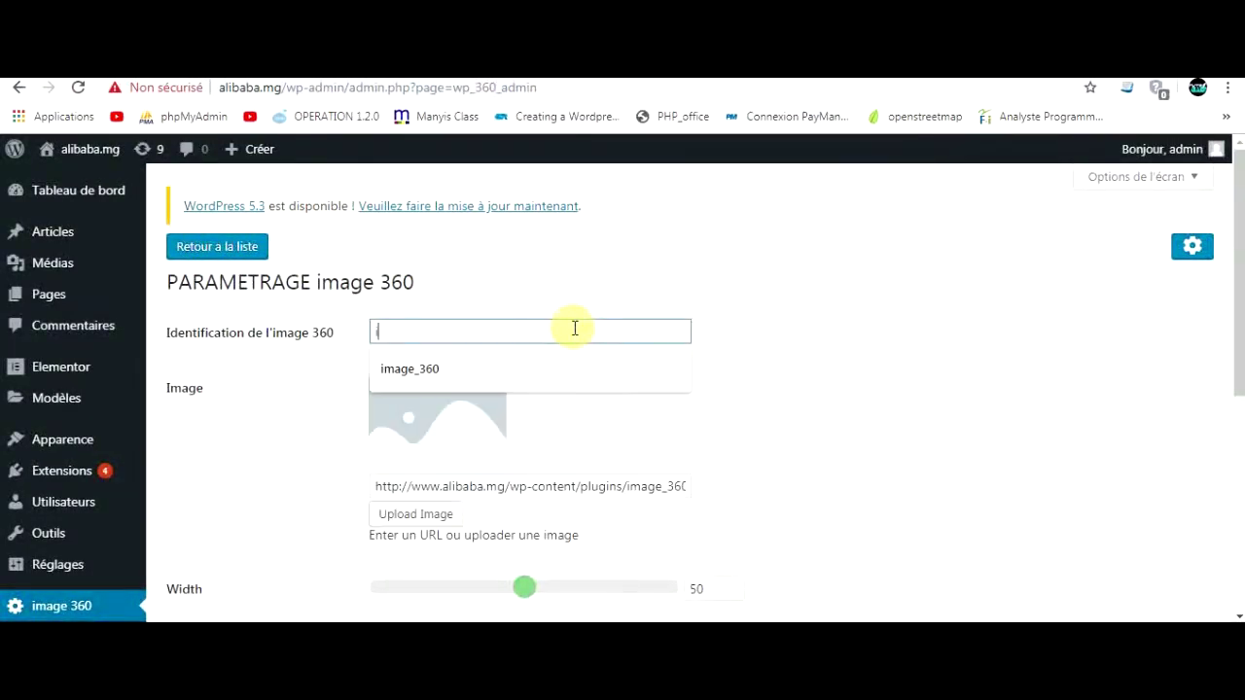
pyautogui.write('mage1')
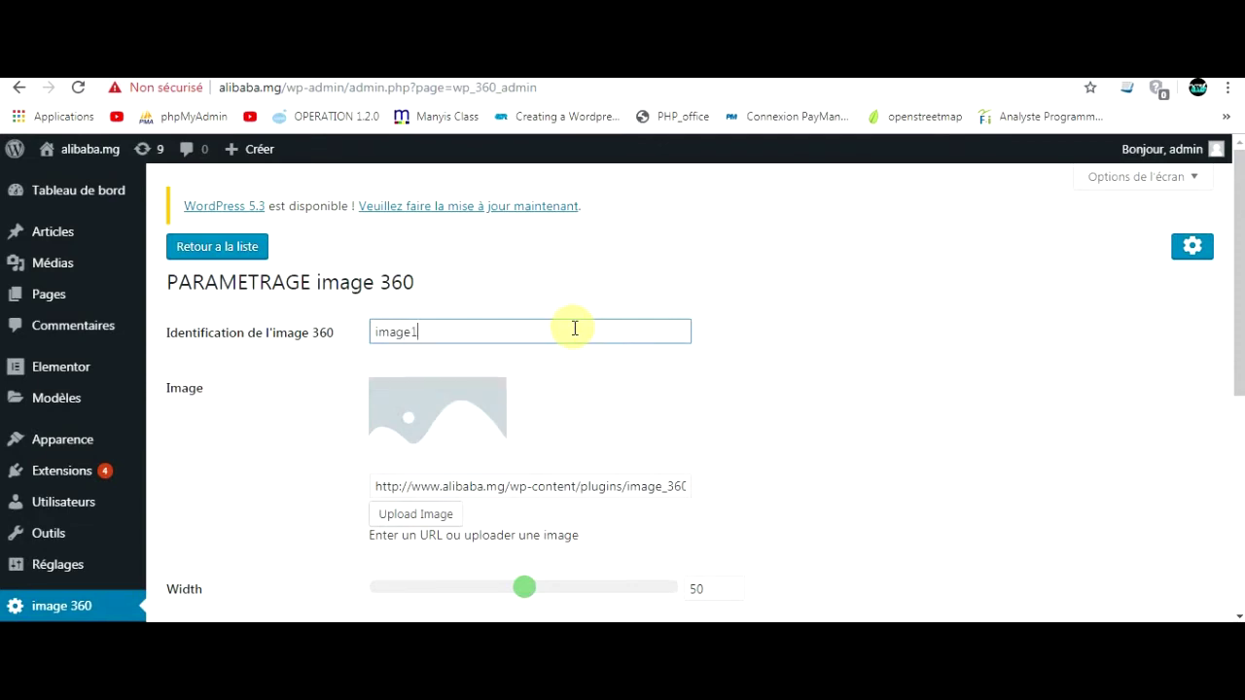
pyautogui.click(861, 394)
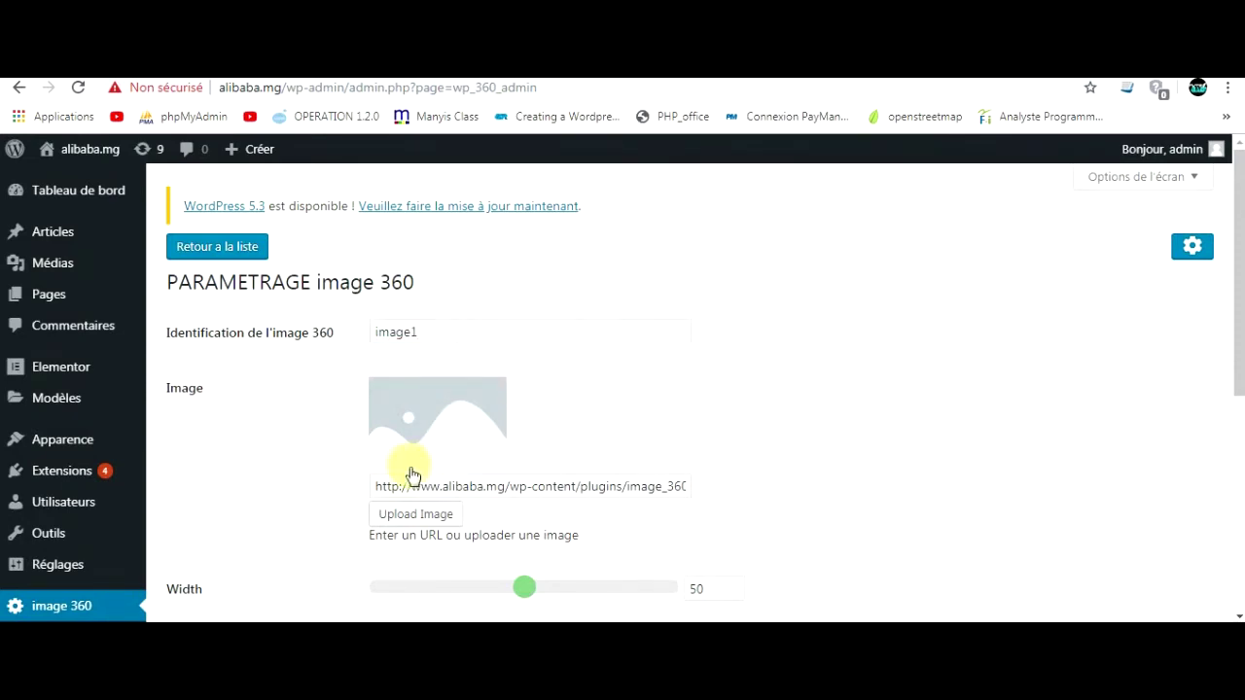
# - Choose 360.jpg from the media library as the image for image1
pyautogui.click(413, 513)
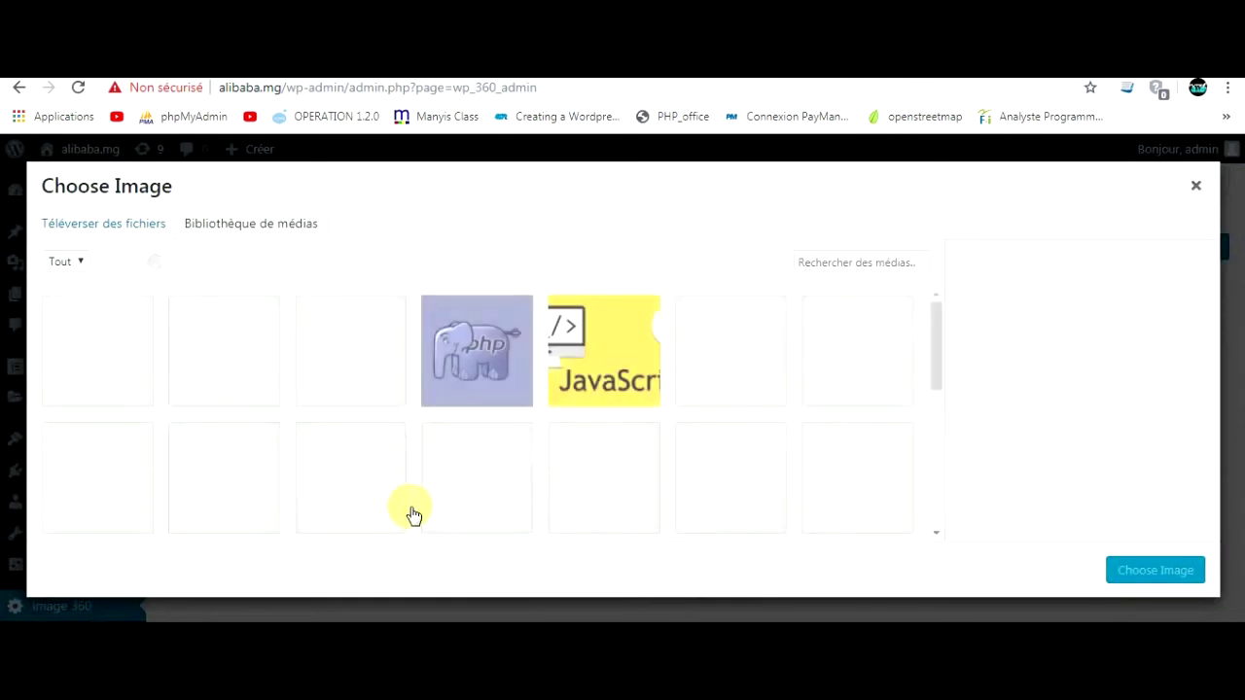
pyautogui.click(78, 389)
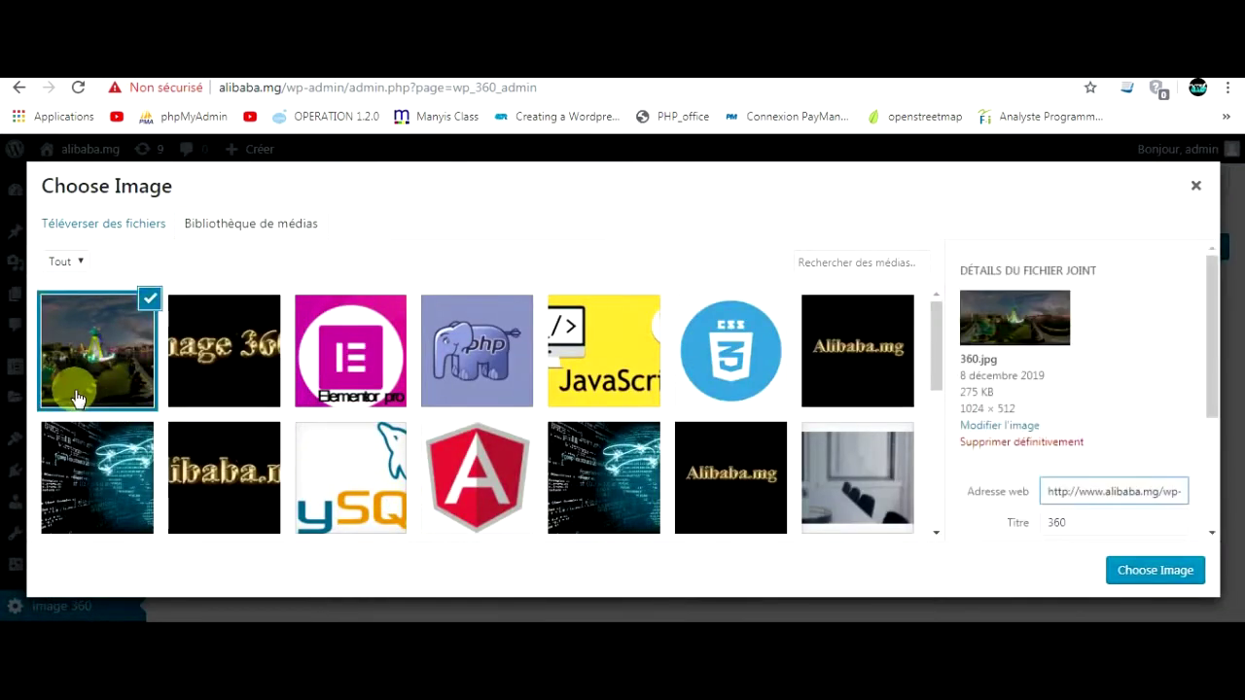
pyautogui.click(1170, 572)
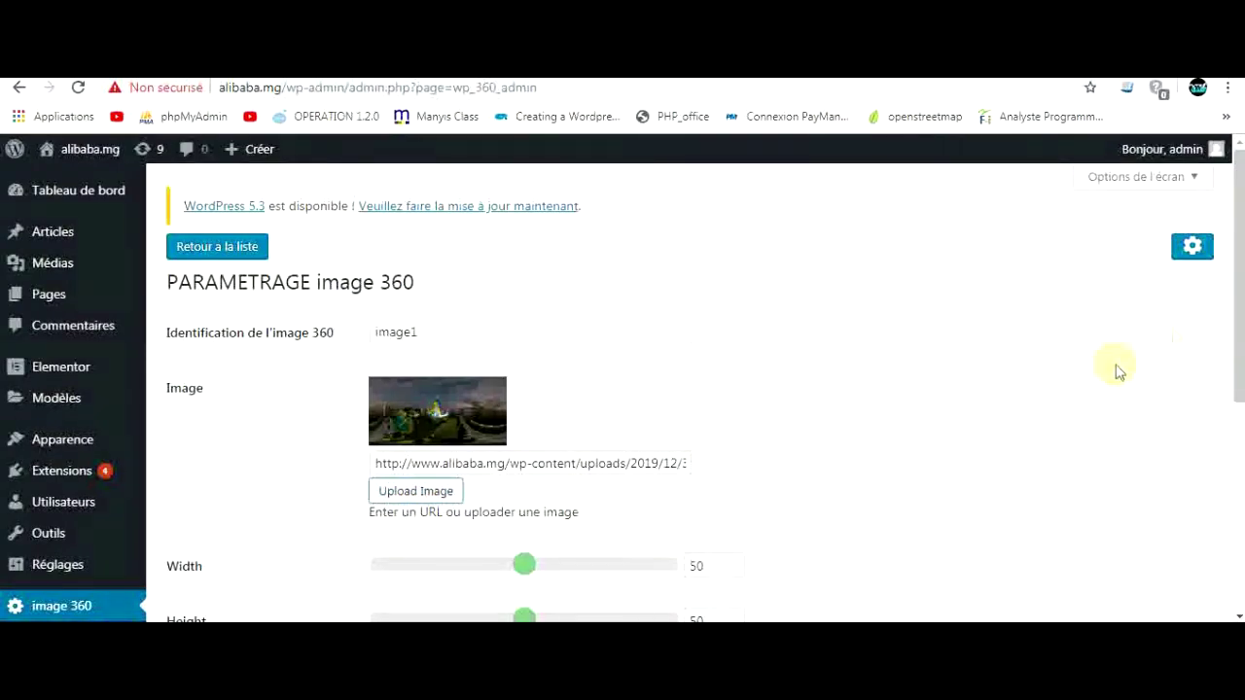
# - Set the width of image1 to 82
pyautogui.moveTo(1241, 292); pyautogui.dragTo(1236, 333)
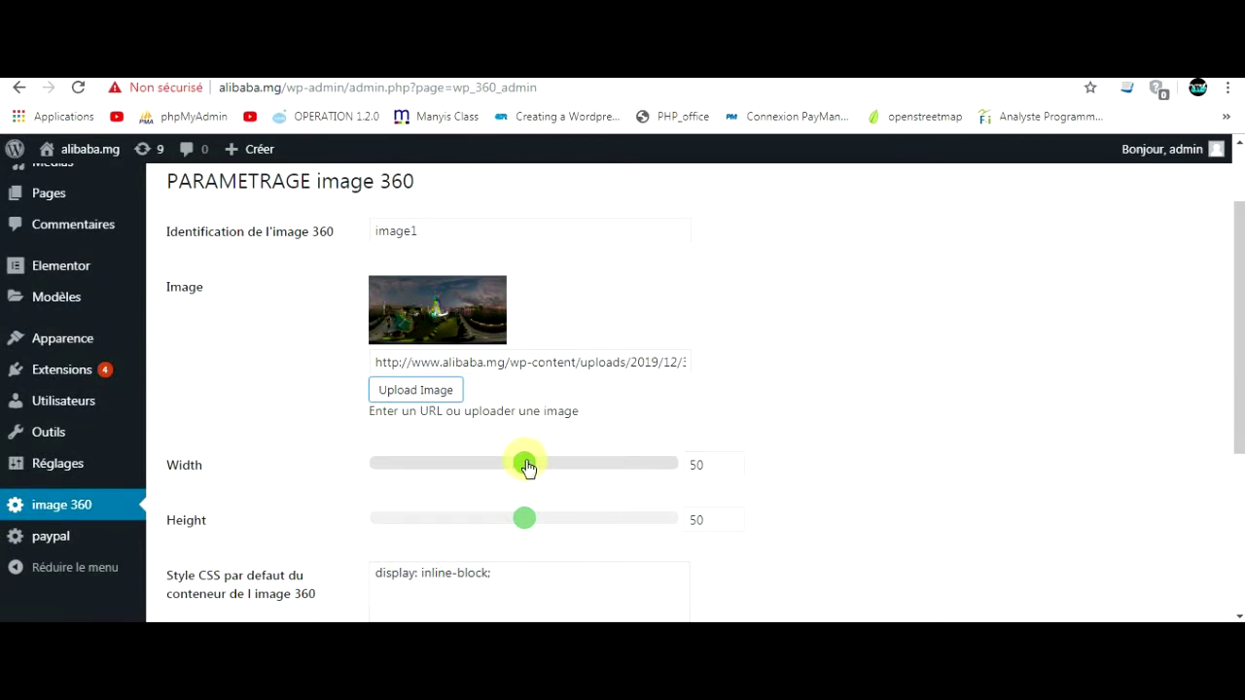
pyautogui.moveTo(526, 468); pyautogui.dragTo(598, 467)
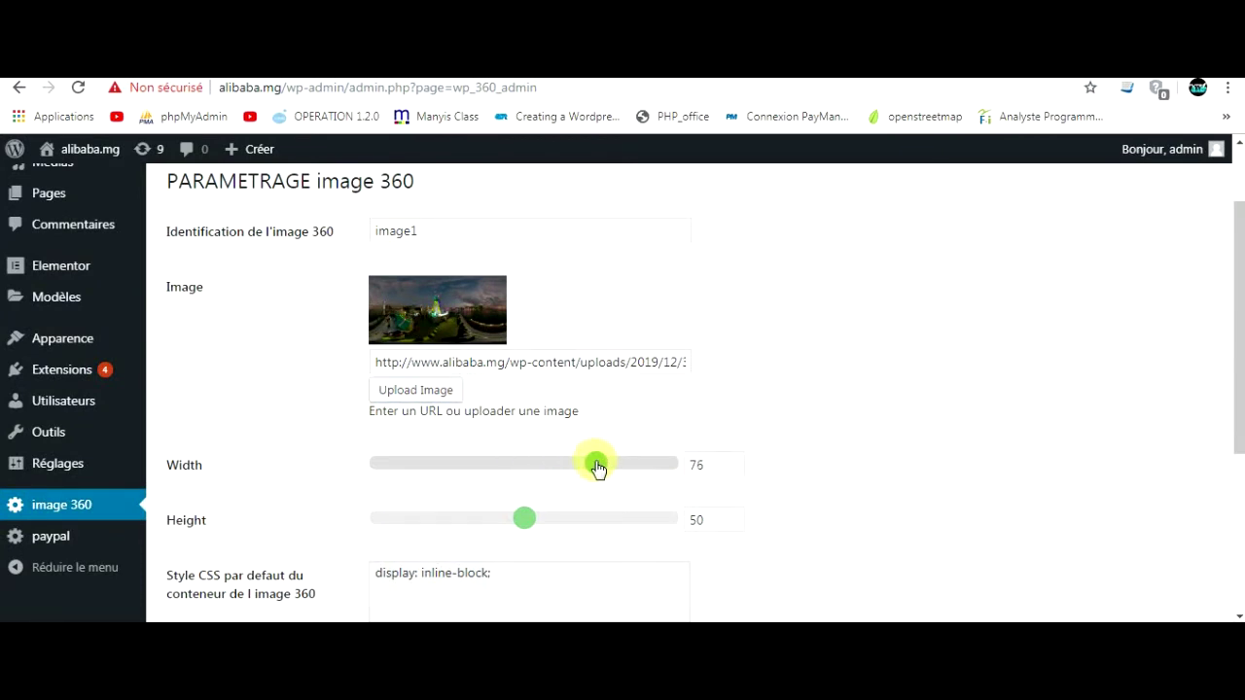
pyautogui.click(712, 468)
pyautogui.press('BackSpace')
pyautogui.press('BackSpace')
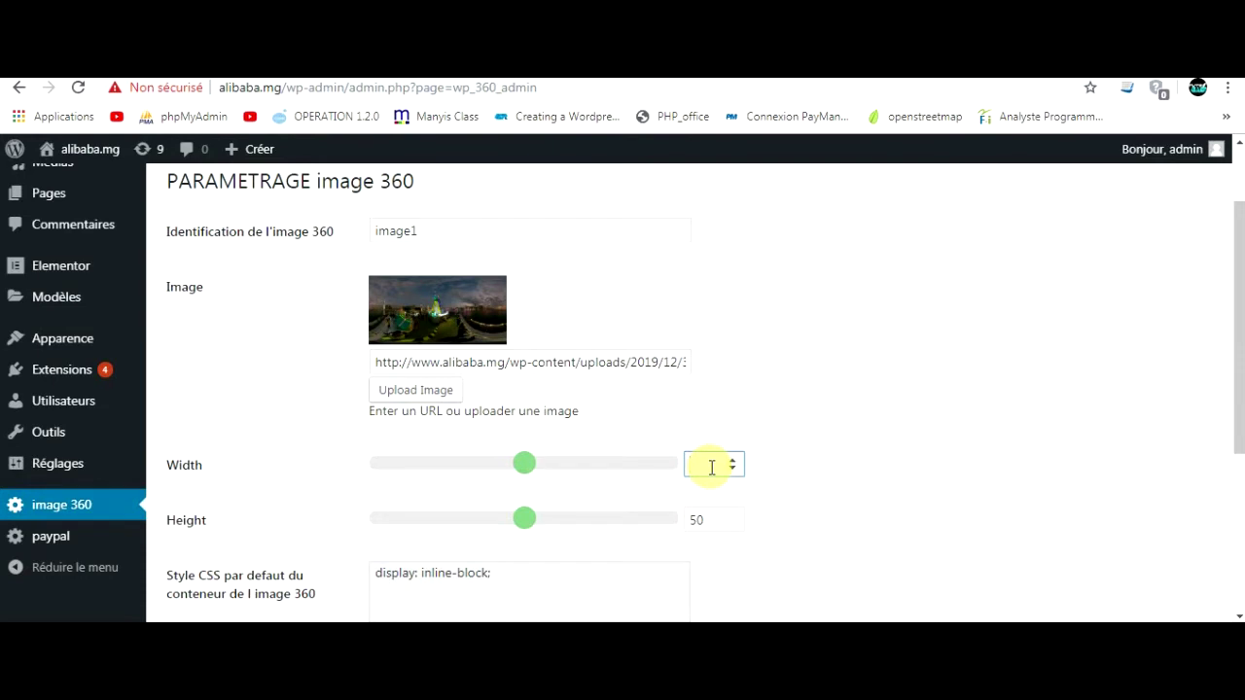
pyautogui.write('82')
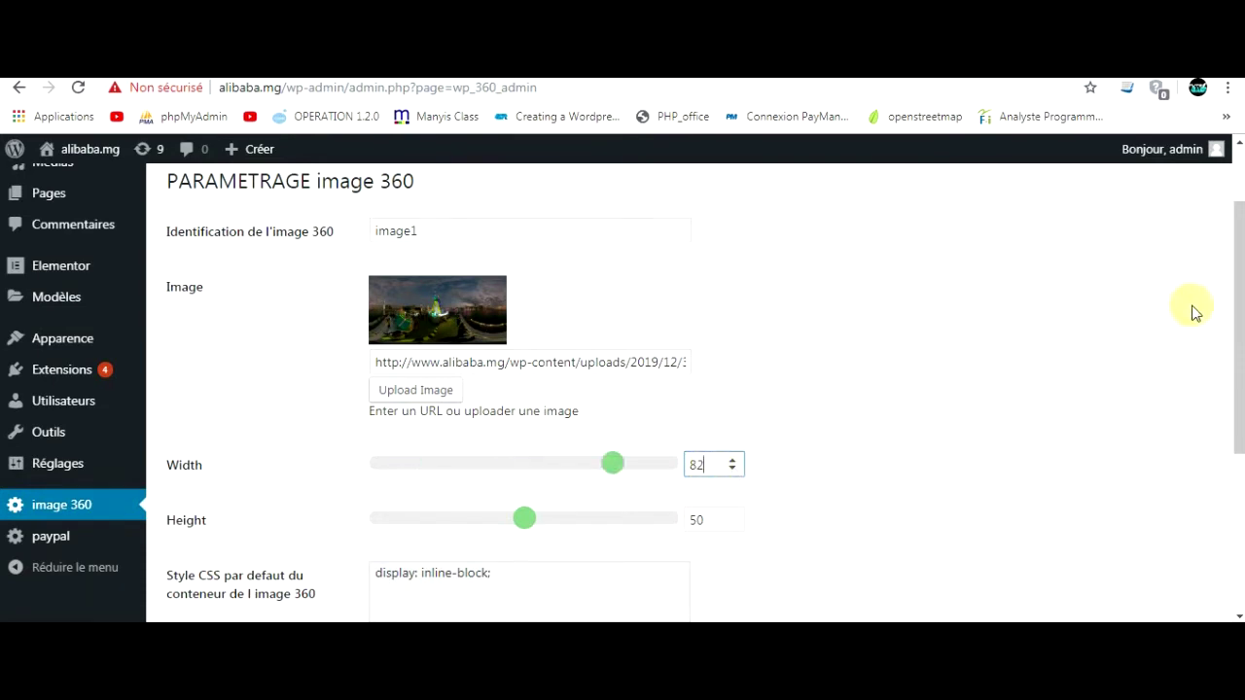
# - Set the rotation control speed to 3 and save the image 360 entry
pyautogui.moveTo(1240, 321); pyautogui.dragTo(1231, 492)
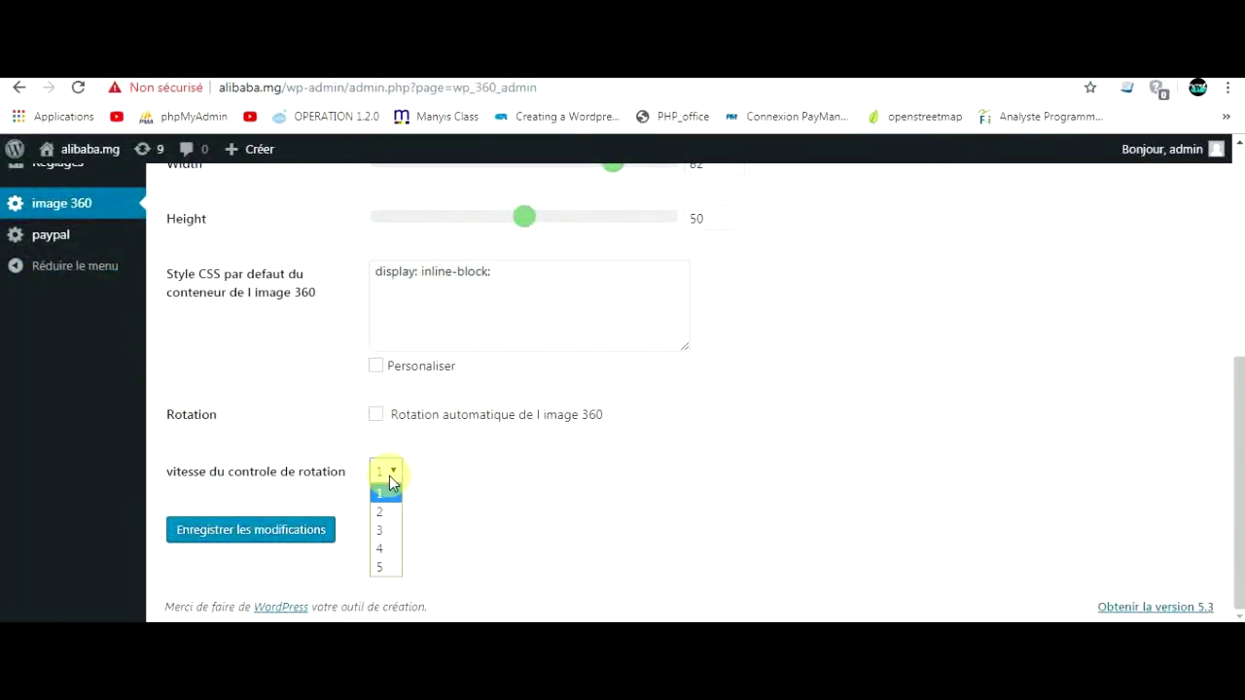
pyautogui.click(385, 530)
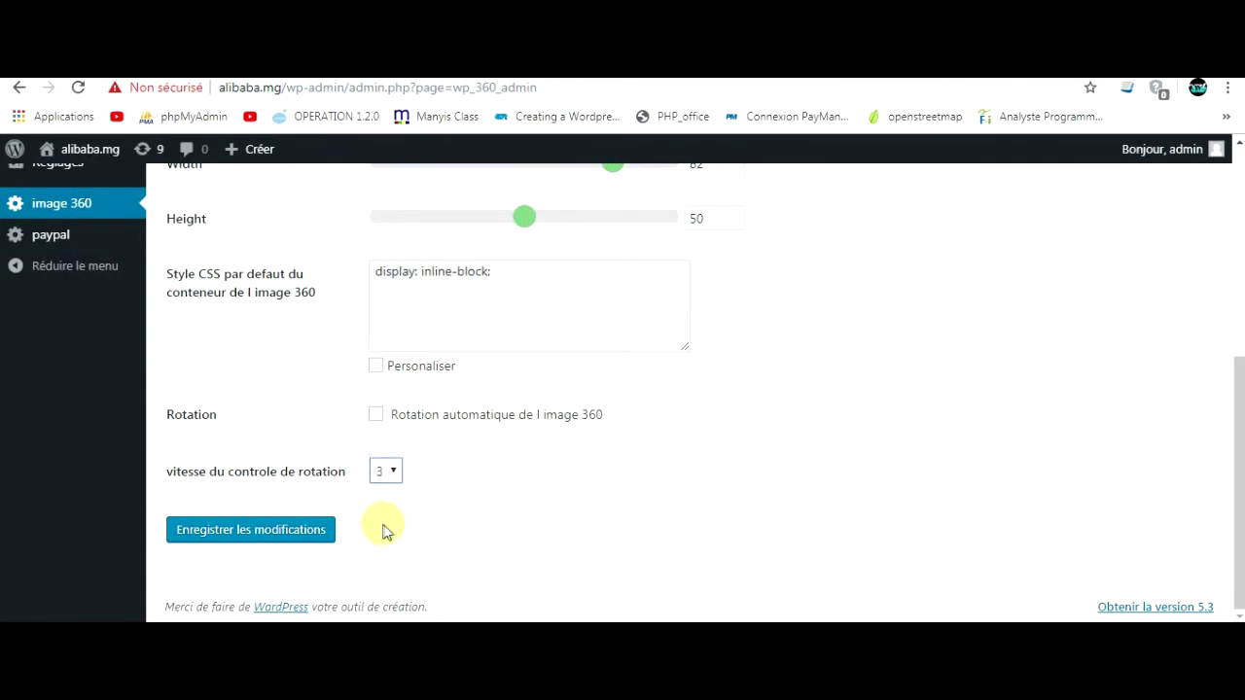
pyautogui.click(314, 532)
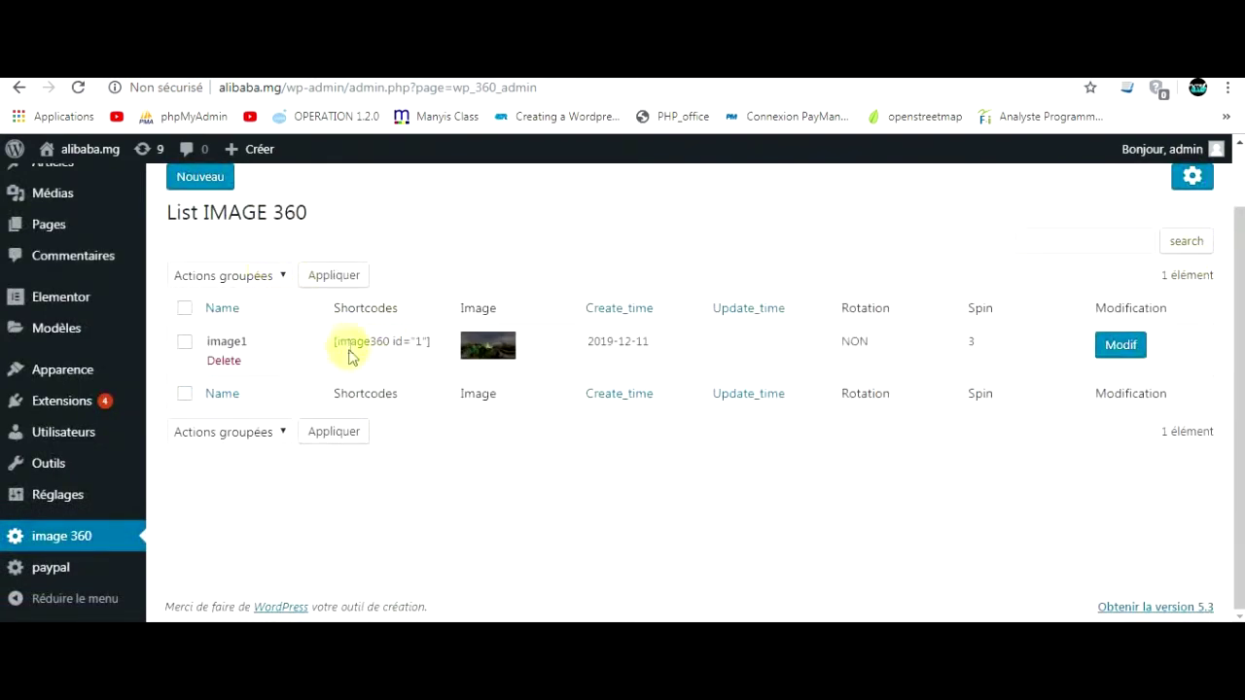
# - Copy the shortcode of image1 and create a new page titled "test install image 360"
pyautogui.moveTo(333, 351); pyautogui.dragTo(422, 343)
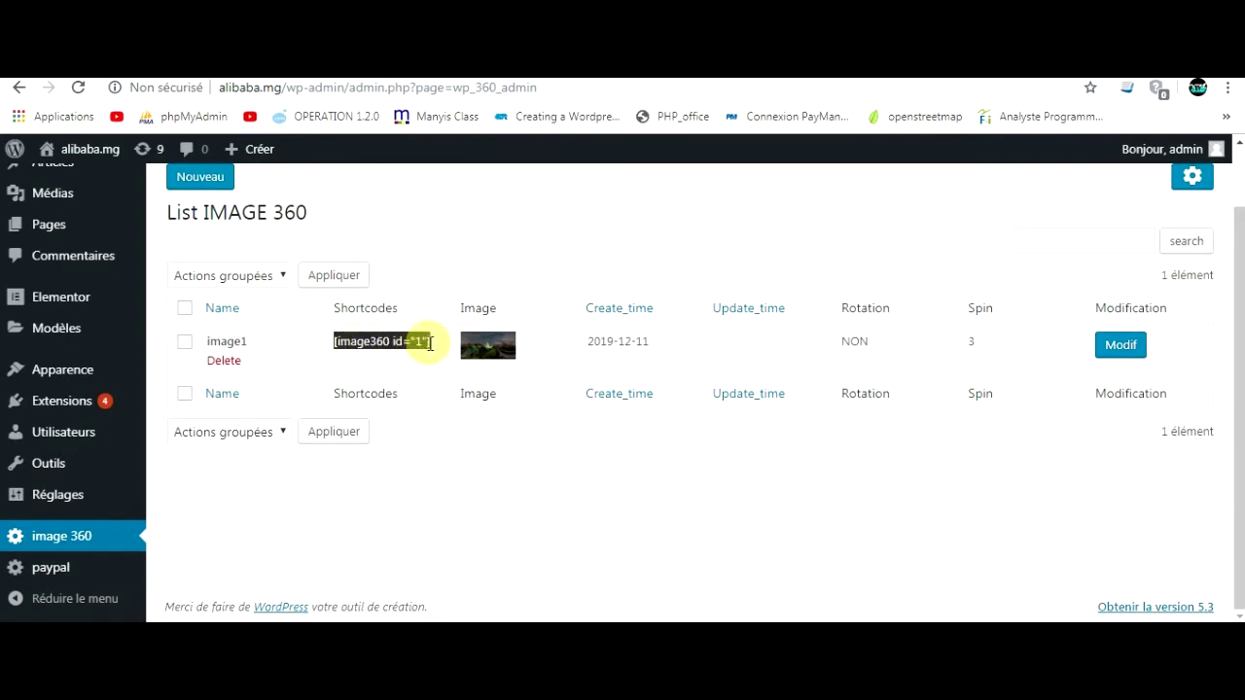
pyautogui.moveTo(76, 240)
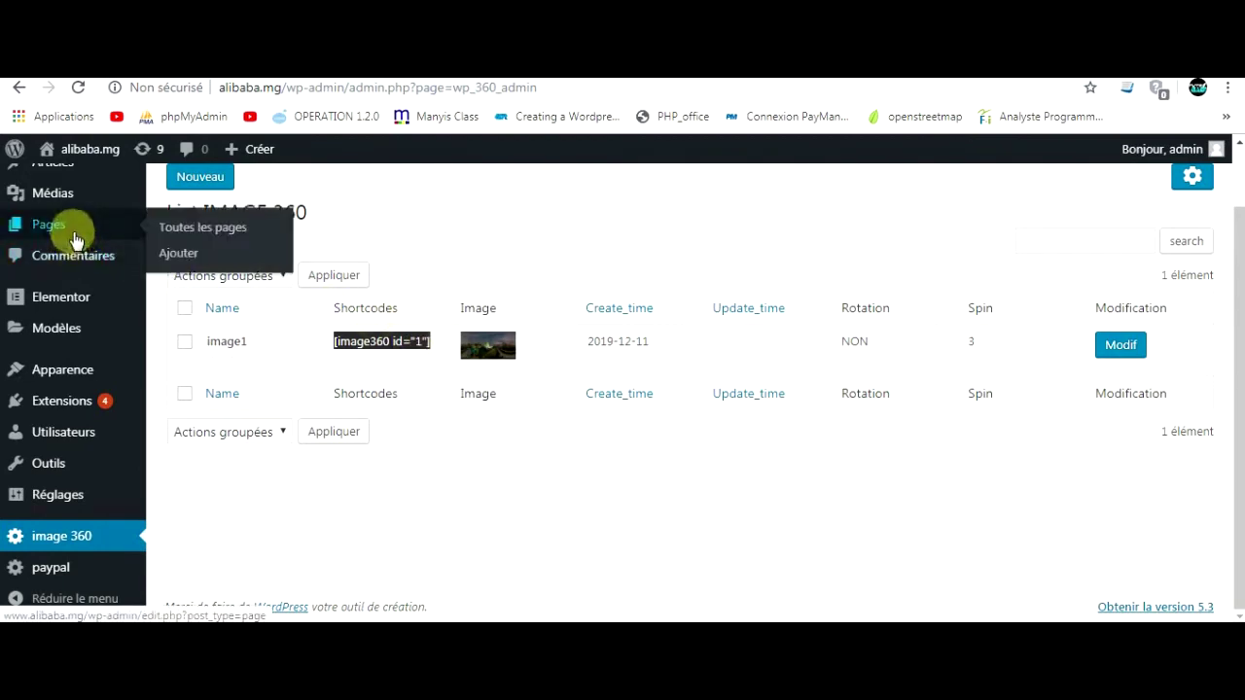
pyautogui.click(193, 256)
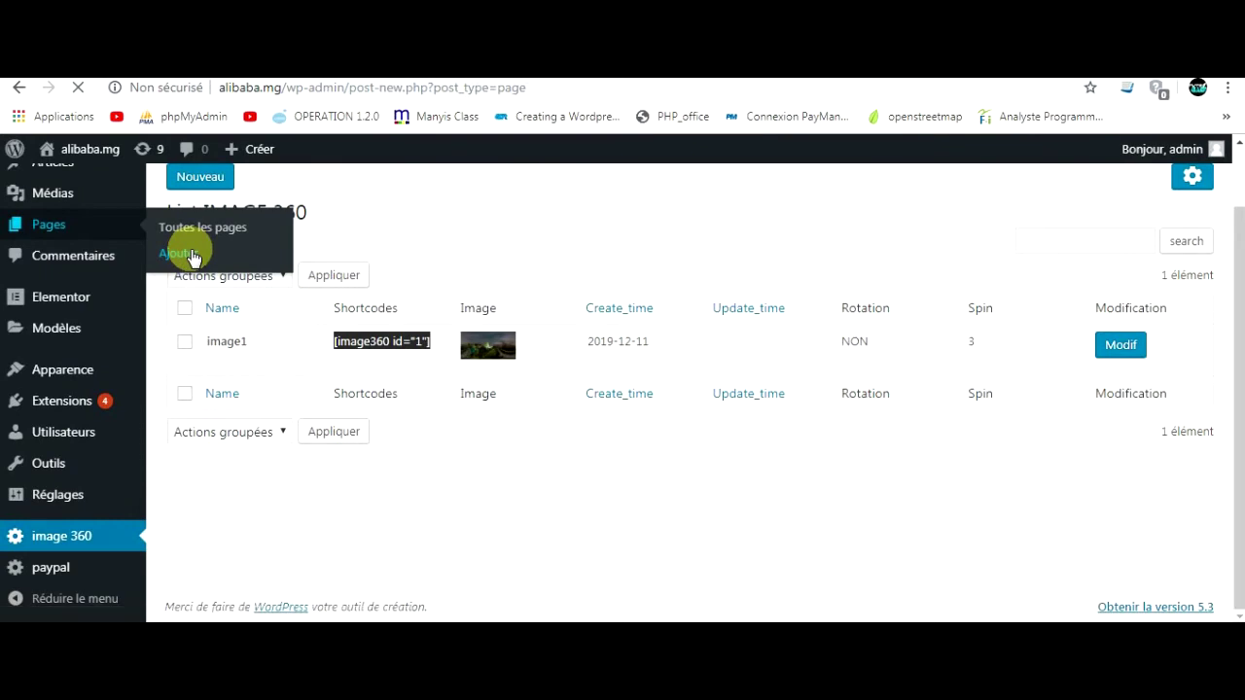
pyautogui.click(372, 305)
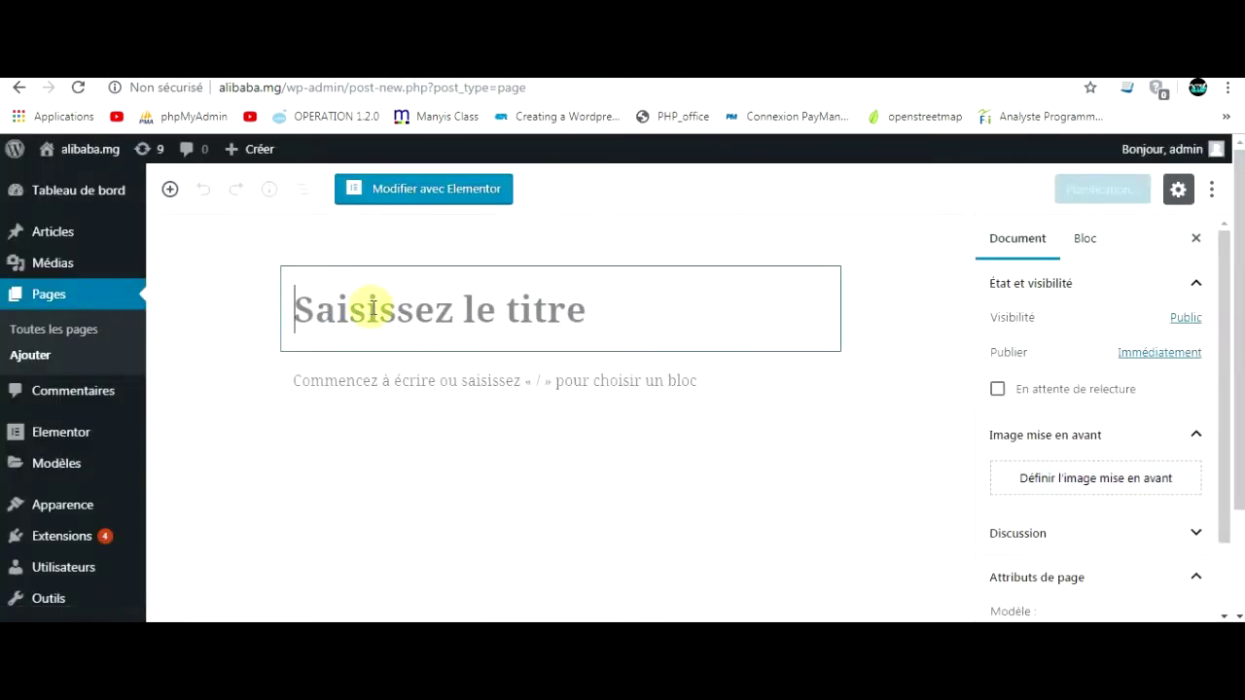
pyautogui.write('test install imag')
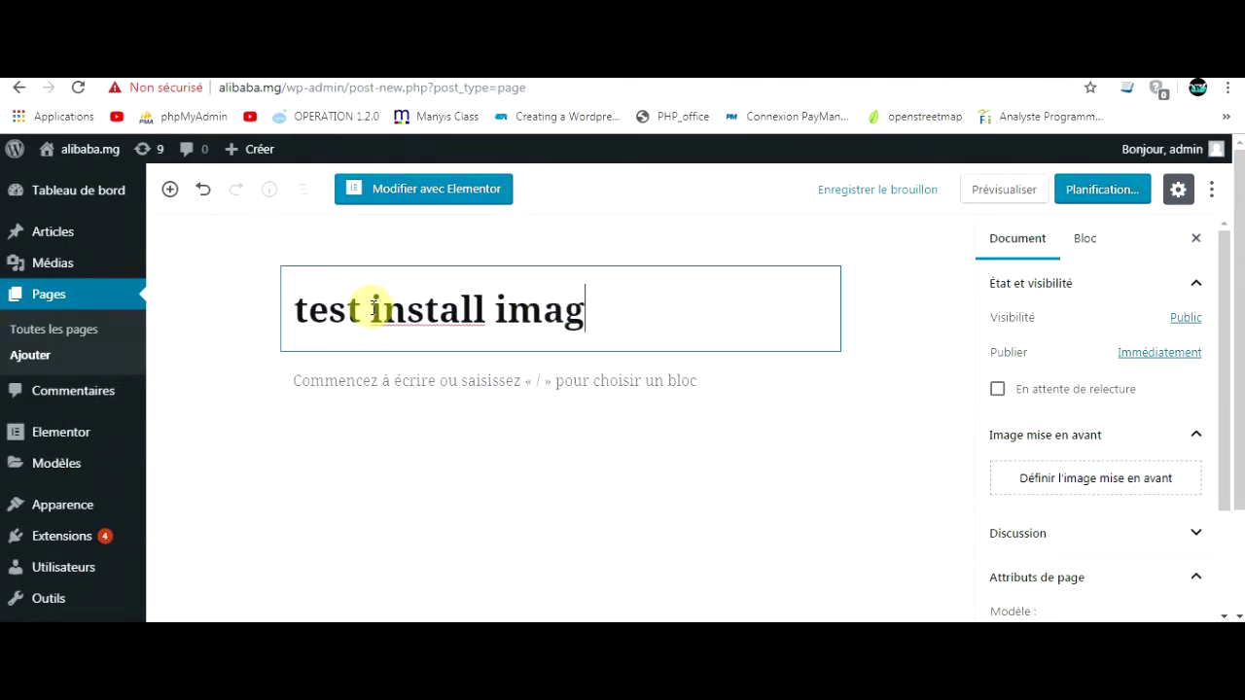
pyautogui.write('360')
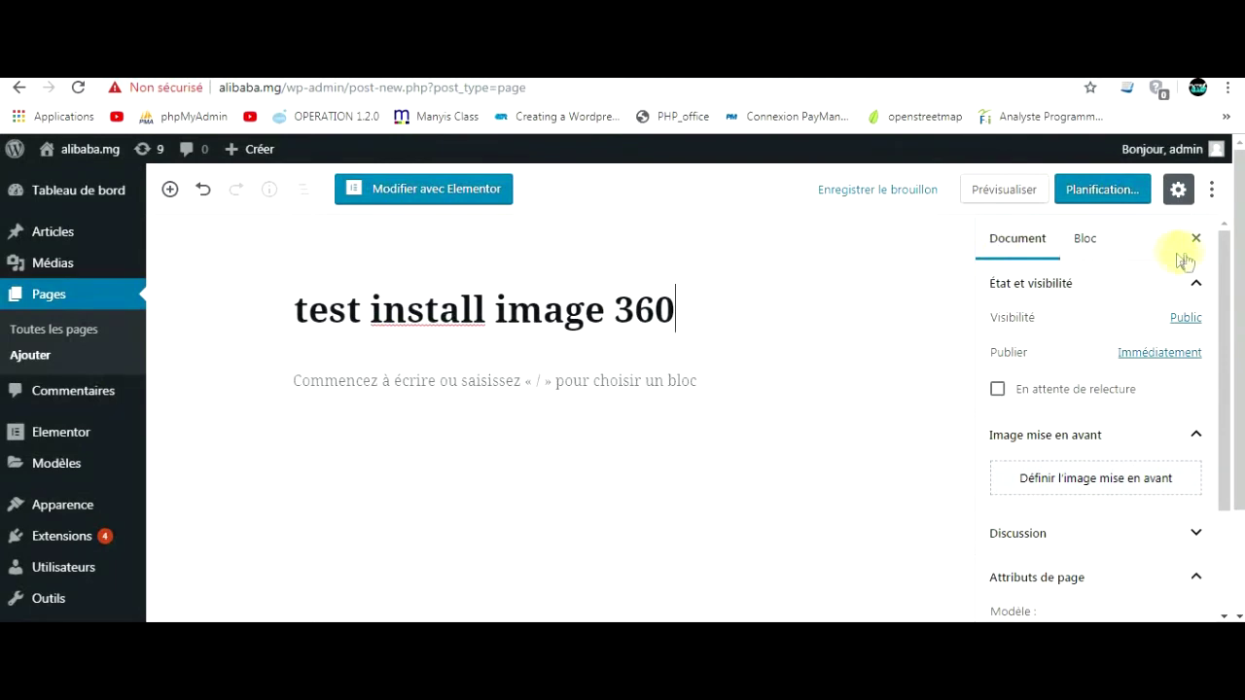
# - Publish the "test install image 360" page and view it on the site
pyautogui.moveTo(1224, 245); pyautogui.dragTo(1225, 329)
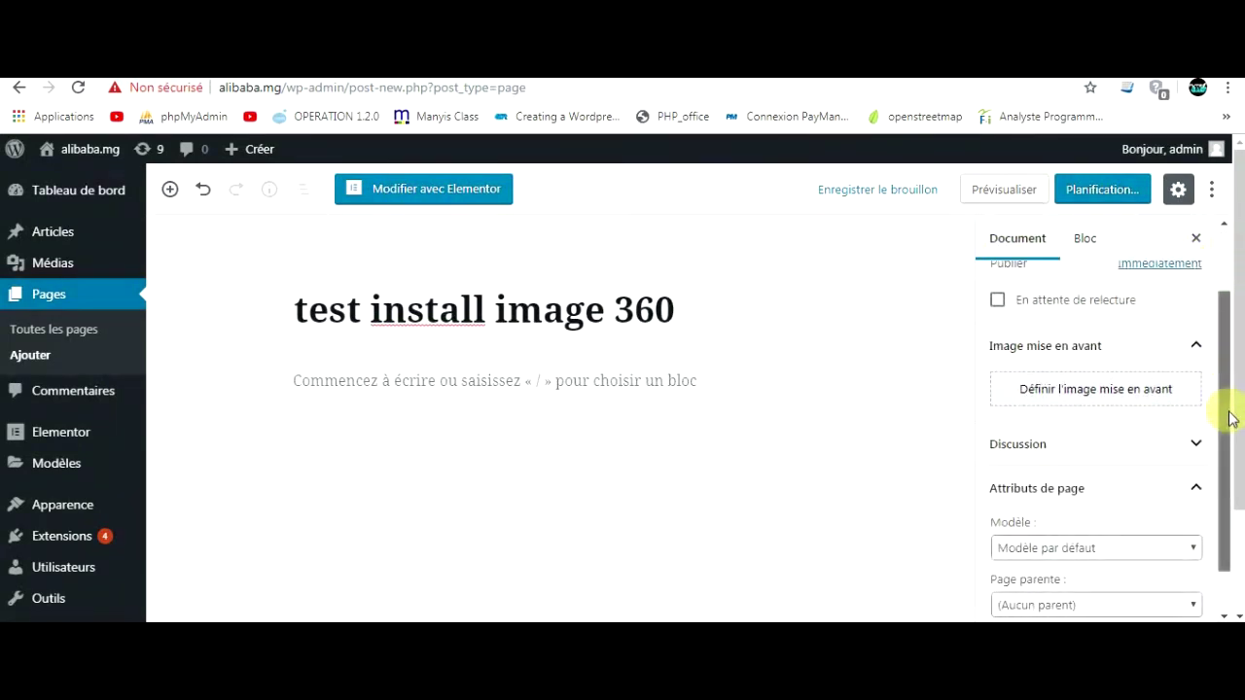
pyautogui.scroll(2, 1226, 411)
pyautogui.moveTo(1108, 173)
pyautogui.click(823, 347)
pyautogui.click(1100, 183)
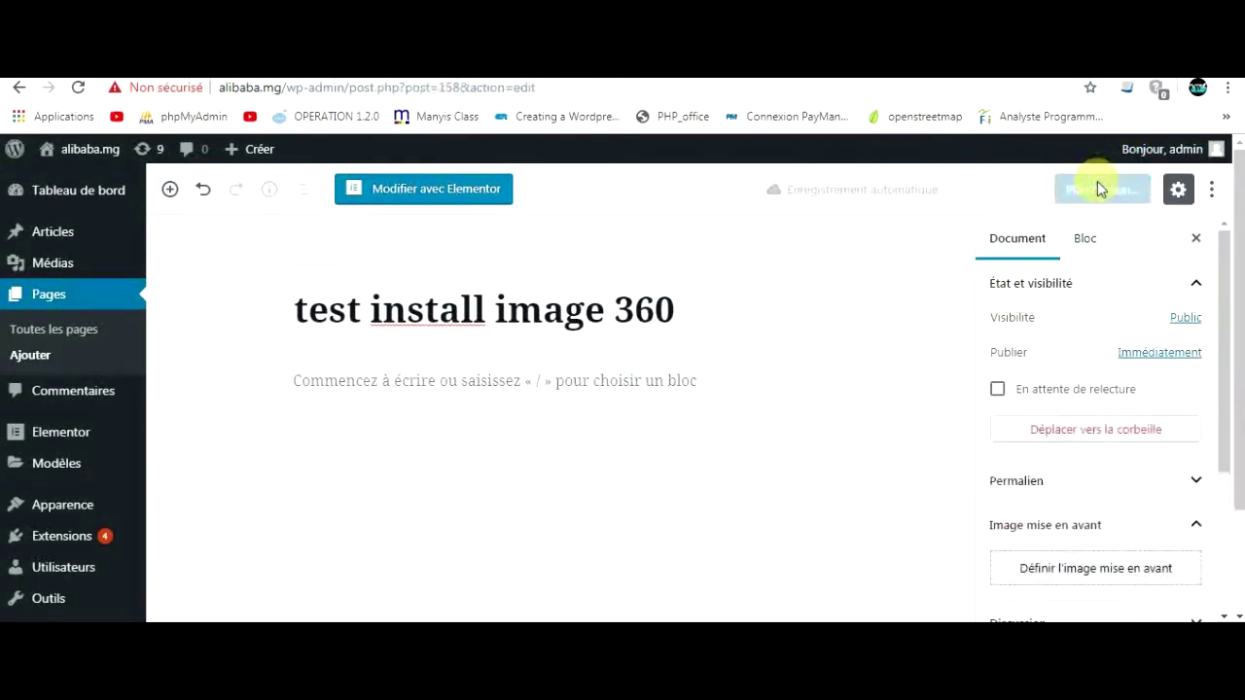
pyautogui.click(1109, 189)
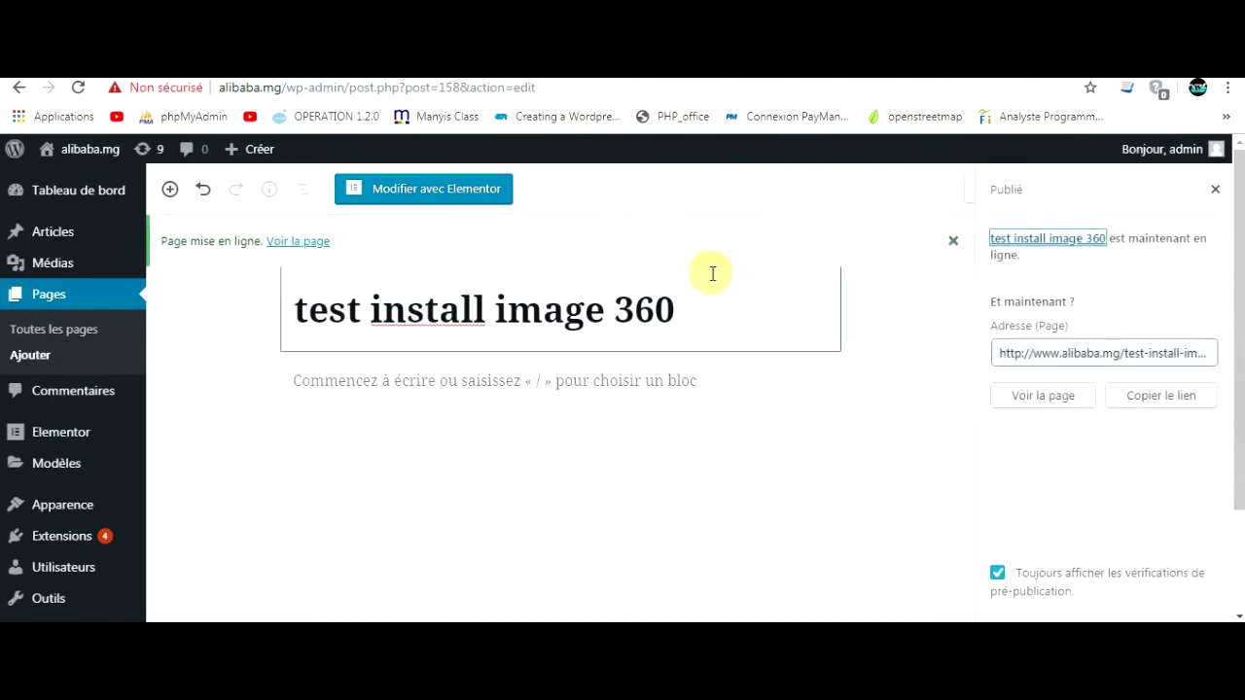
pyautogui.click(312, 245)
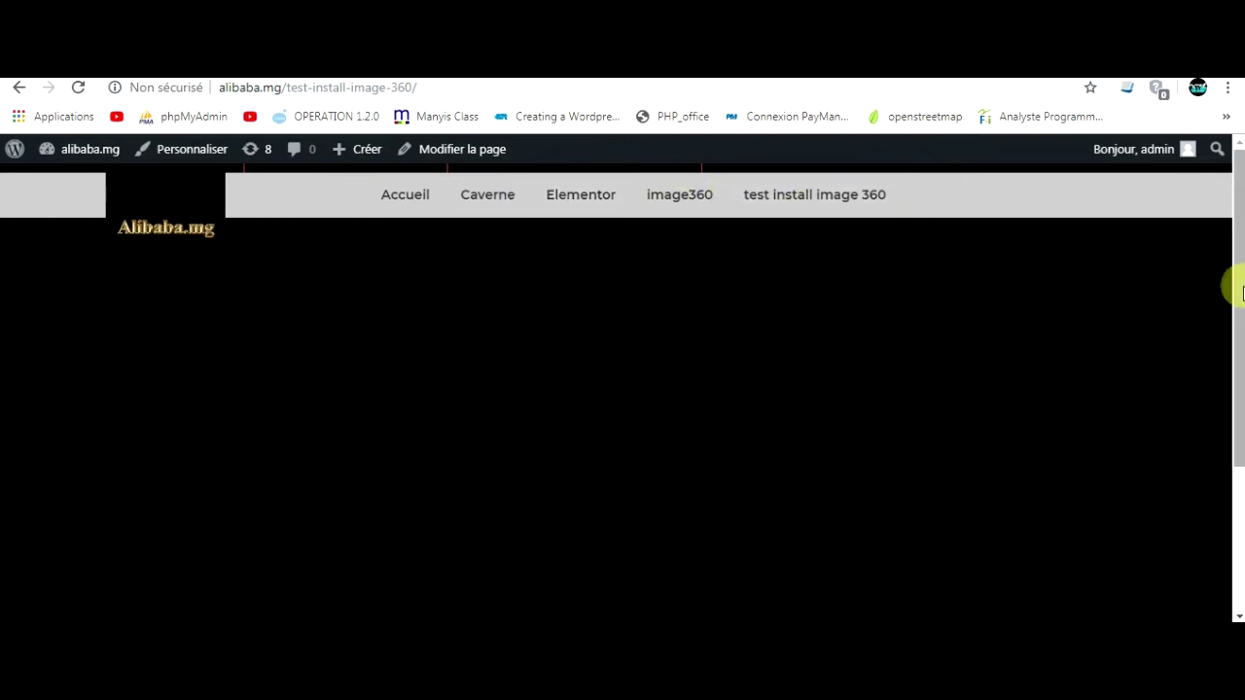
pyautogui.moveTo(1242, 296); pyautogui.dragTo(1231, 185)
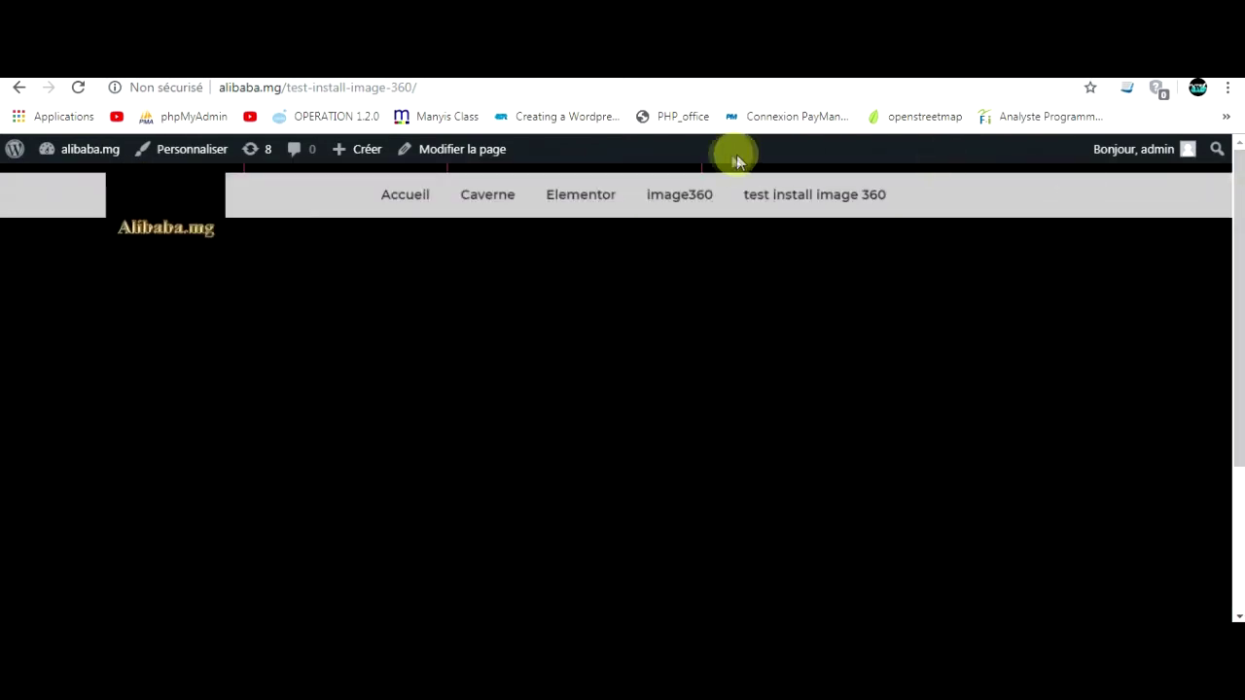
# - Reopen the published page for editing and insert the shortcode [image360 id="1"] in its body
pyautogui.click(457, 158)
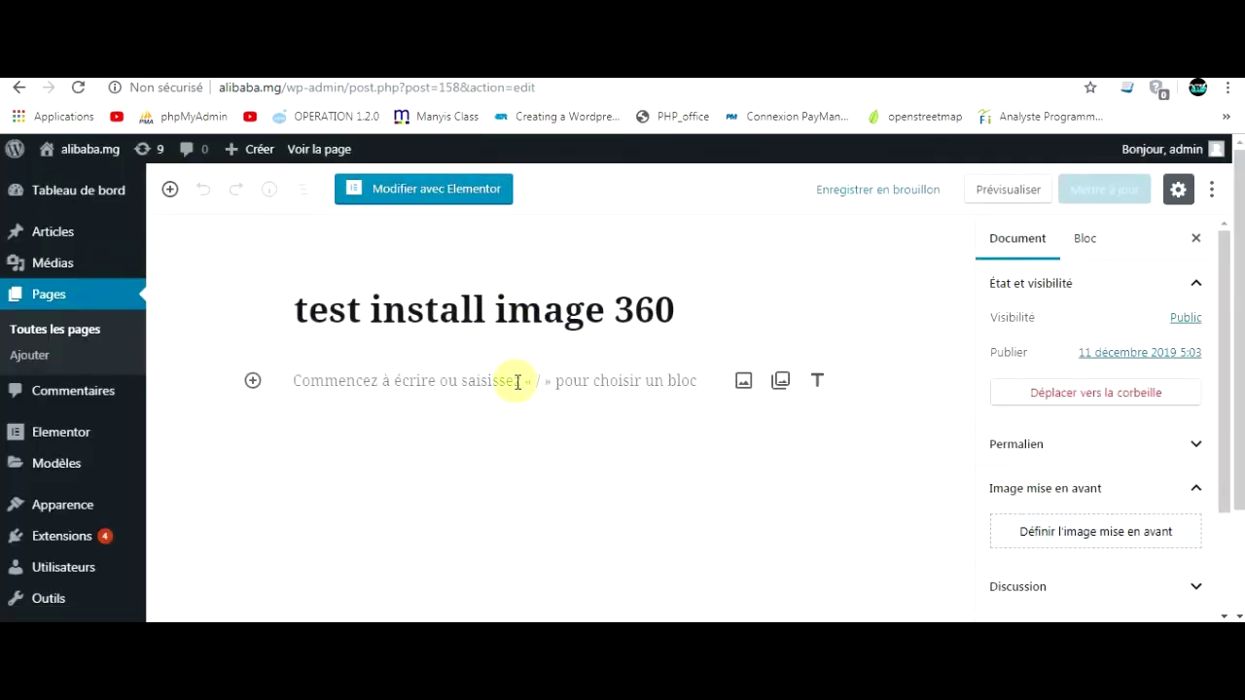
pyautogui.click(517, 382)
pyautogui.write('[image360 id="1"]')
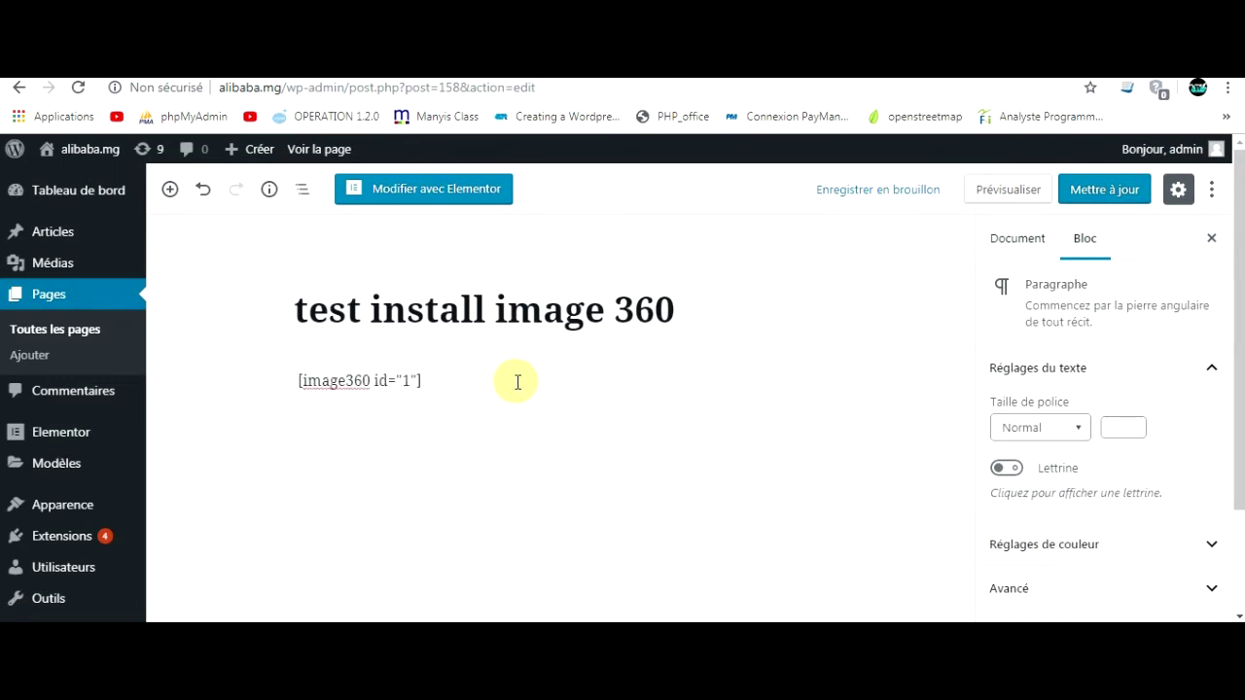
# - Update the page with the inserted shortcode and view it on the site
pyautogui.click(1132, 200)
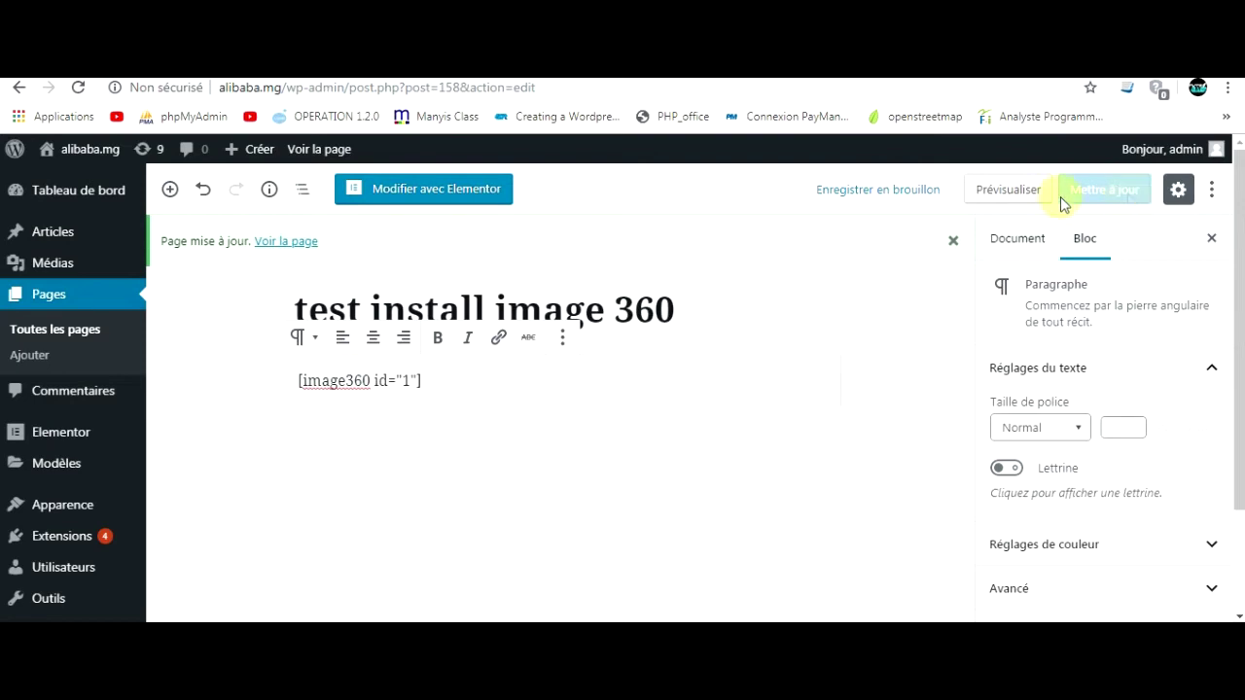
pyautogui.click(343, 151)
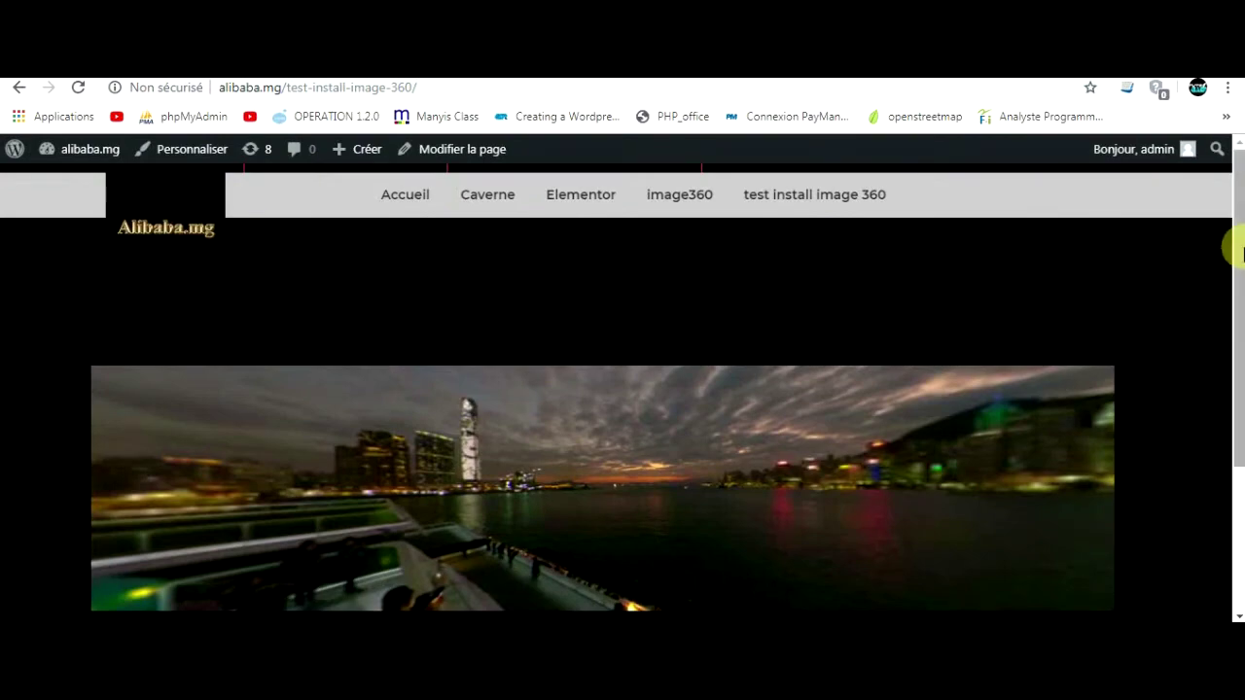
pyautogui.moveTo(1231, 245); pyautogui.dragTo(1234, 313)
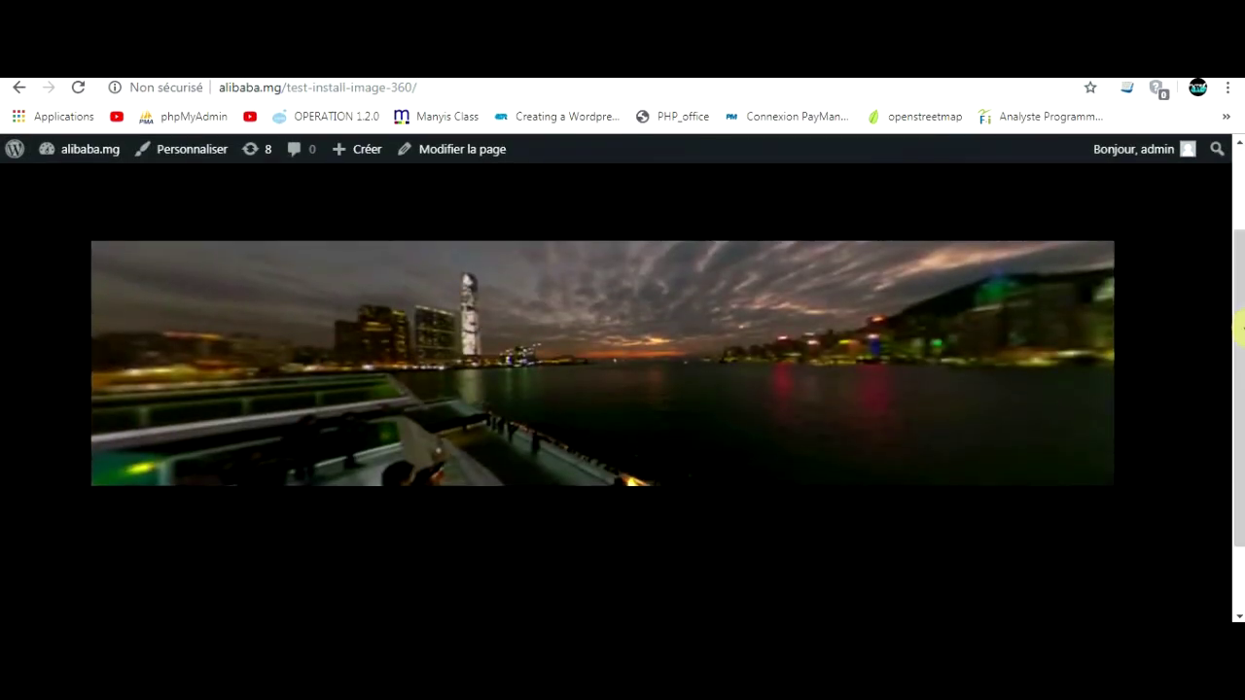
# - Rotate the embedded 360 image in several directions to test its display
pyautogui.moveTo(768, 371); pyautogui.dragTo(848, 371)
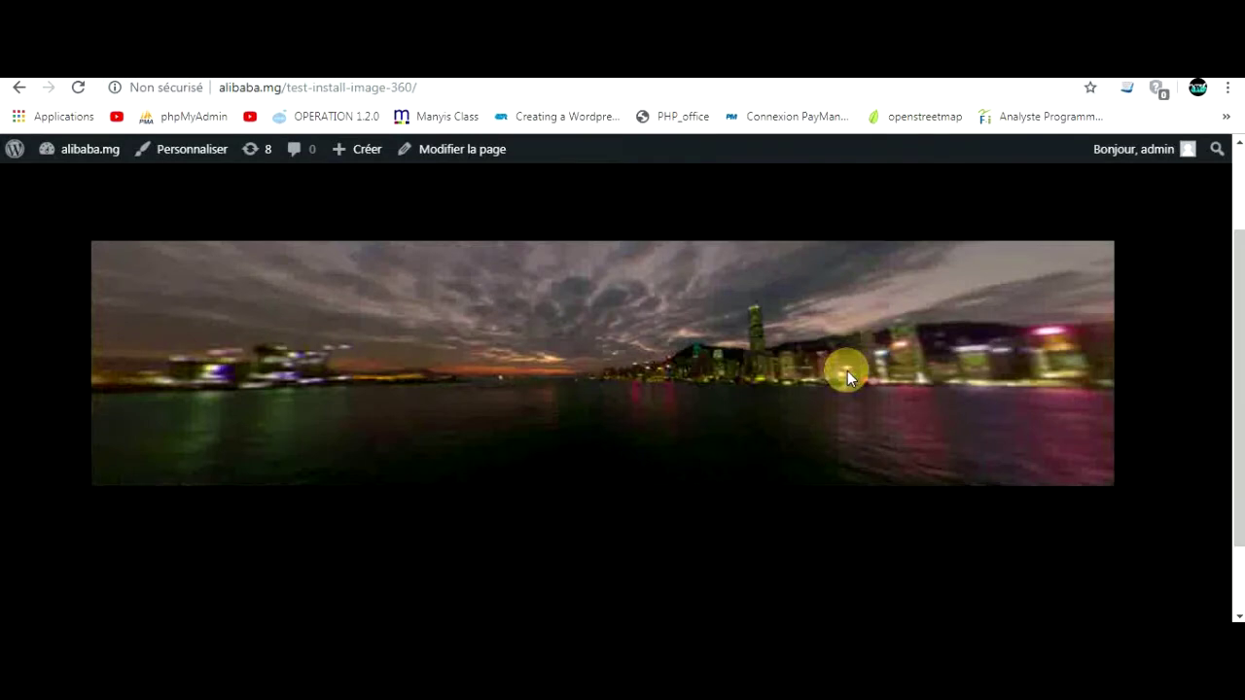
pyautogui.moveTo(421, 384); pyautogui.dragTo(297, 377)
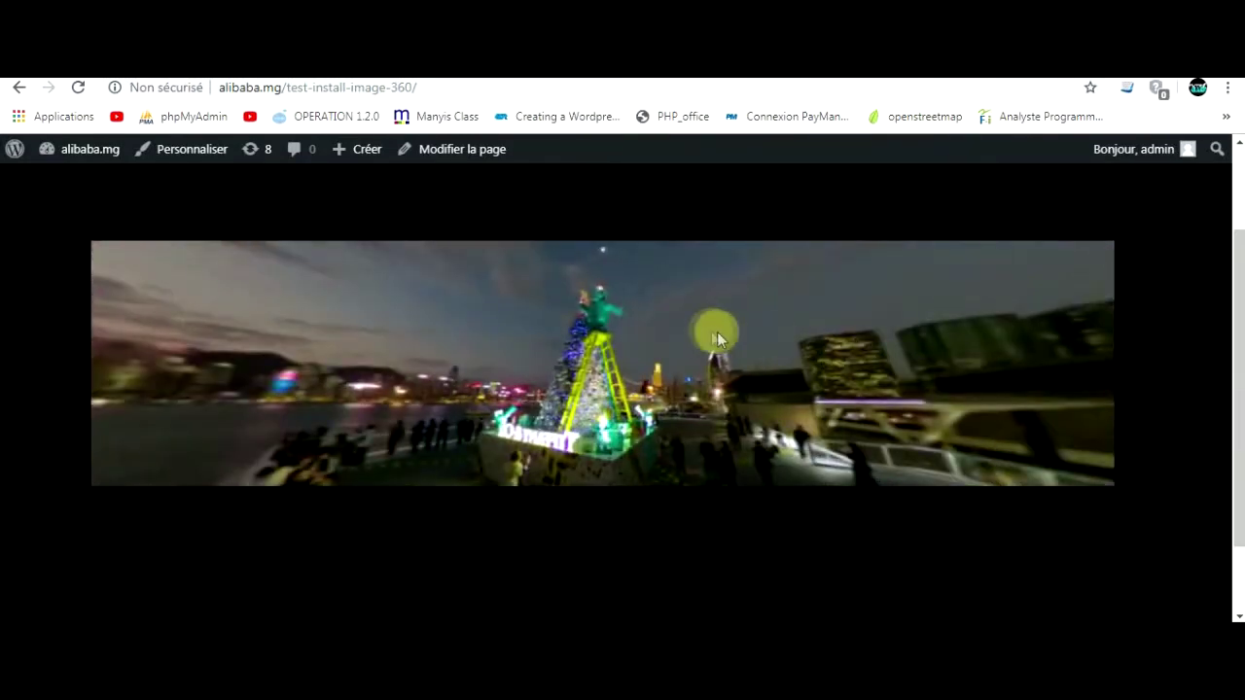
pyautogui.moveTo(805, 330); pyautogui.dragTo(393, 299)
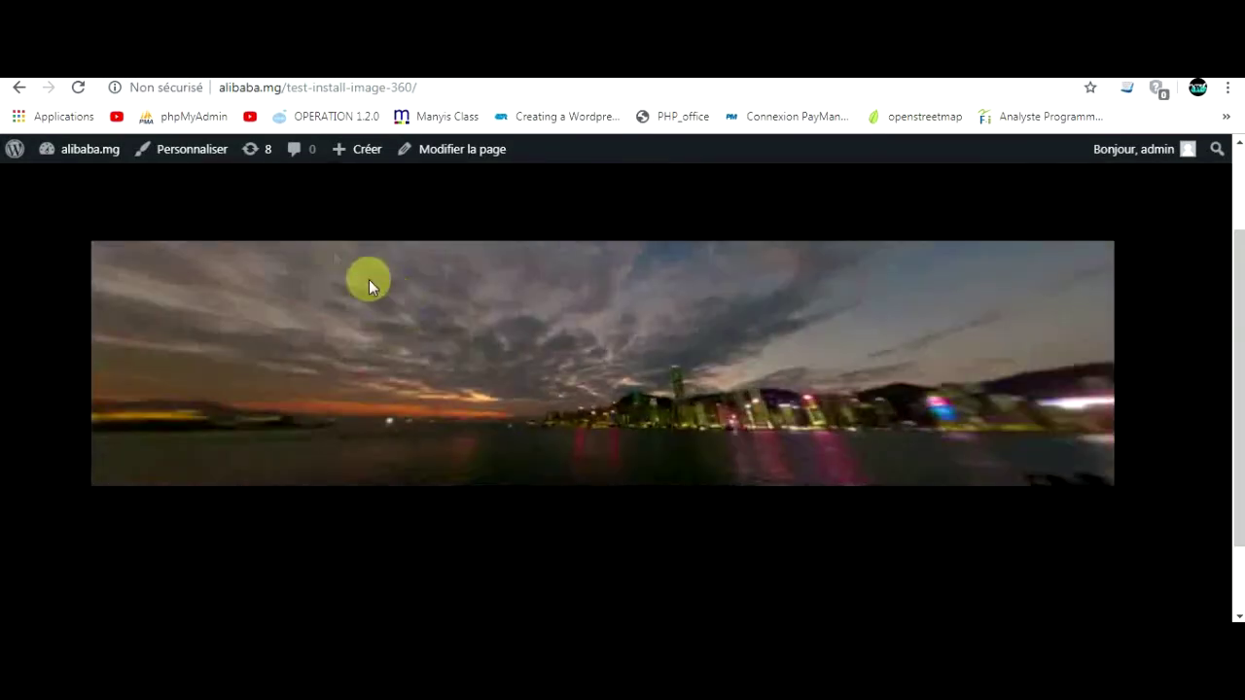
# - Return to the dashboard and open the image1 entry of the image 360 plugin for modification
pyautogui.click(90, 148)
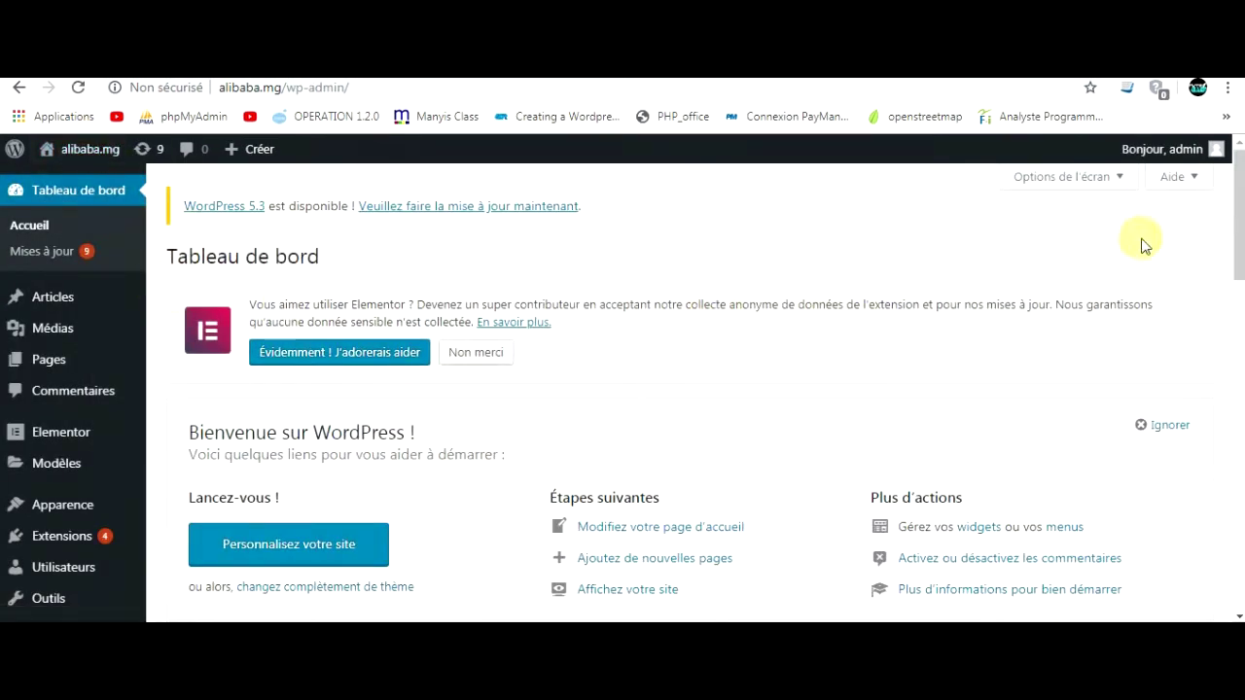
pyautogui.moveTo(1238, 227); pyautogui.dragTo(1217, 315)
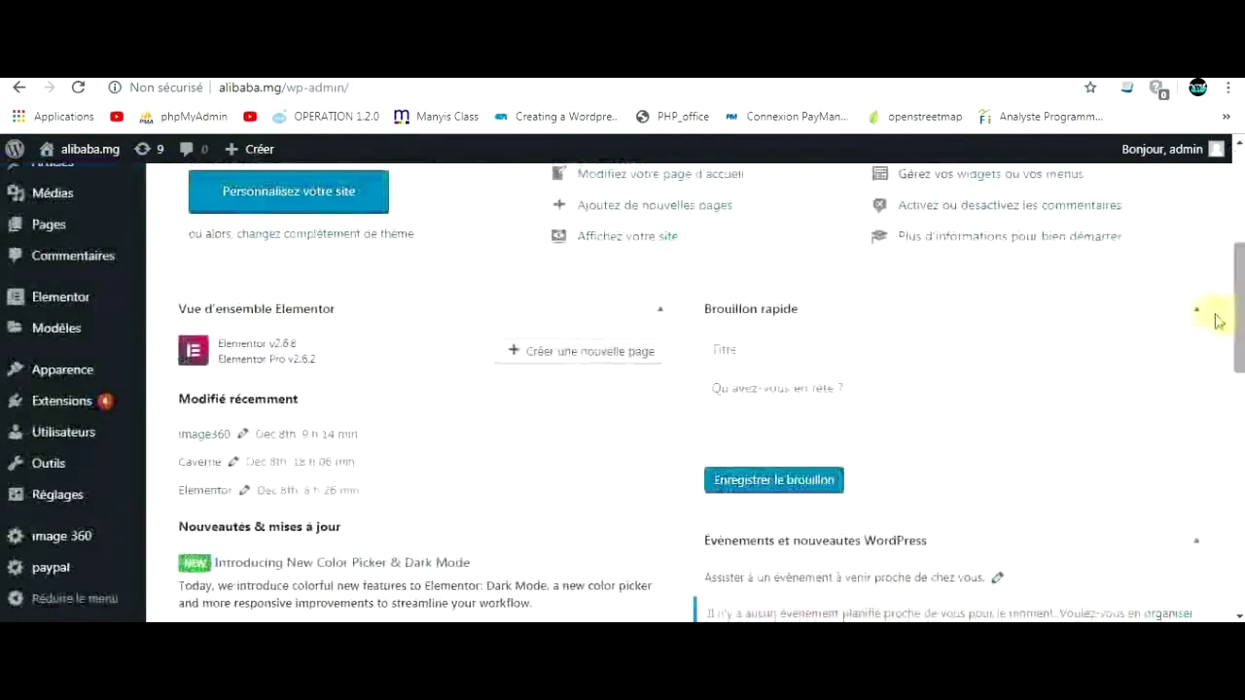
pyautogui.click(76, 538)
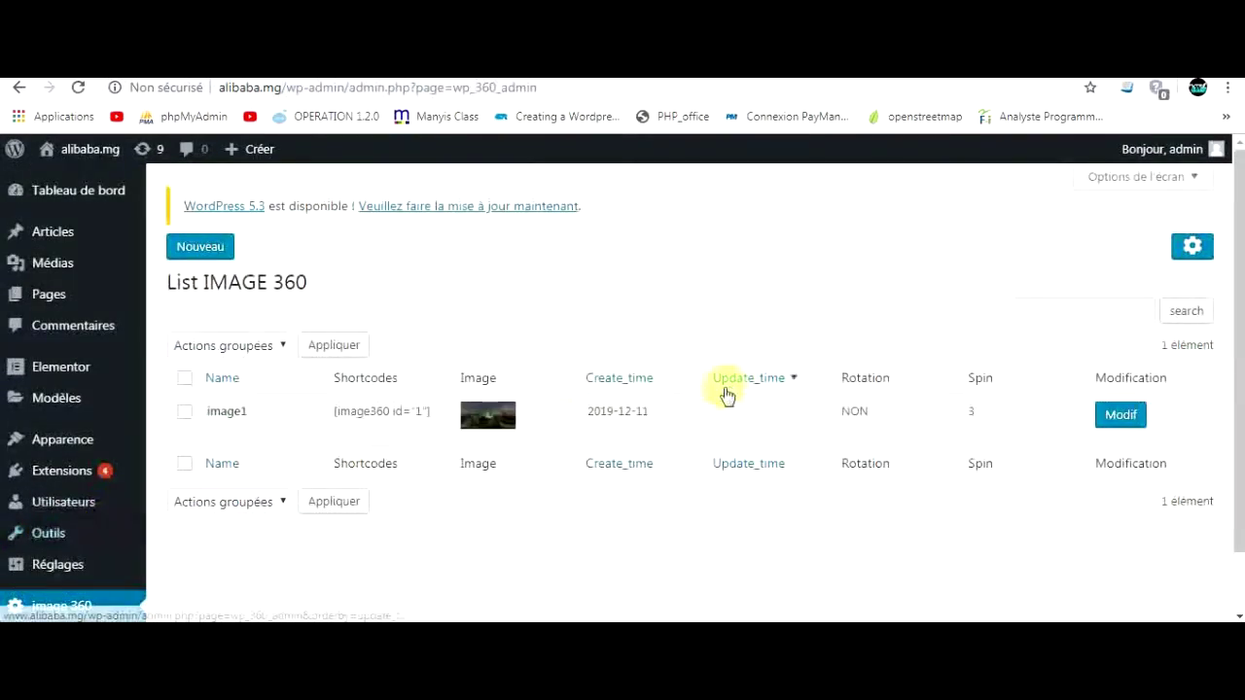
pyautogui.click(1119, 415)
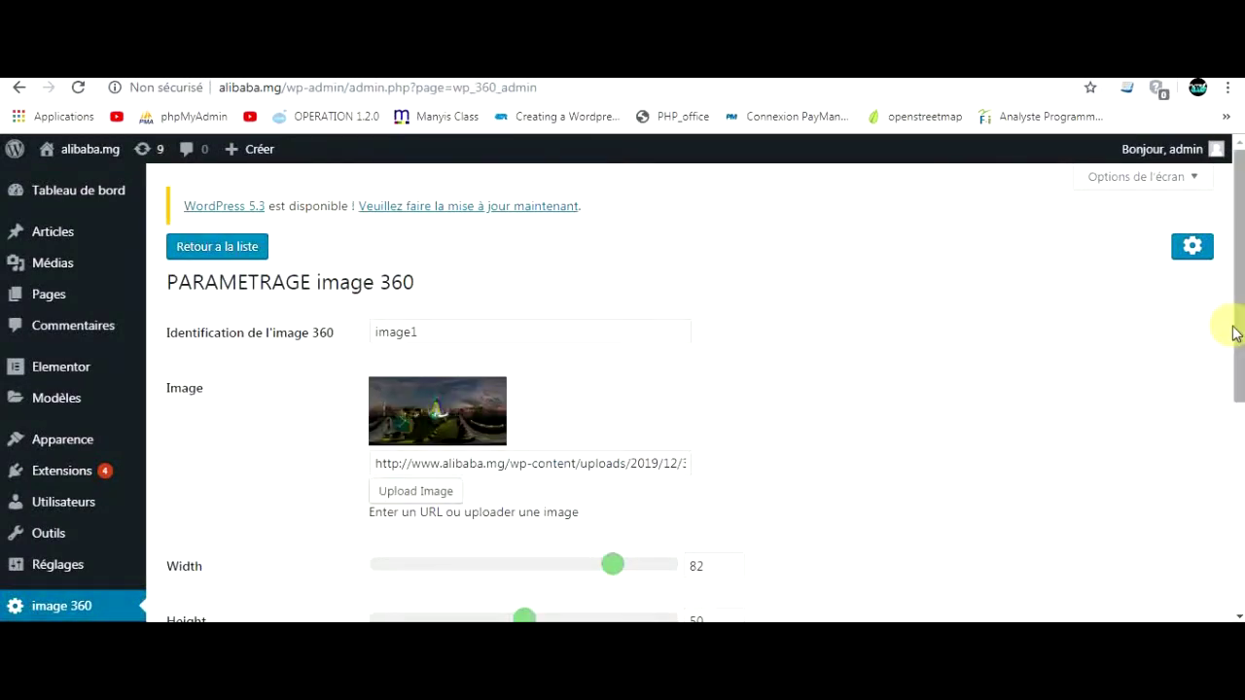
# - Set both the width and height of image1 to 100 and save the modifications
pyautogui.moveTo(1239, 329); pyautogui.dragTo(1231, 458)
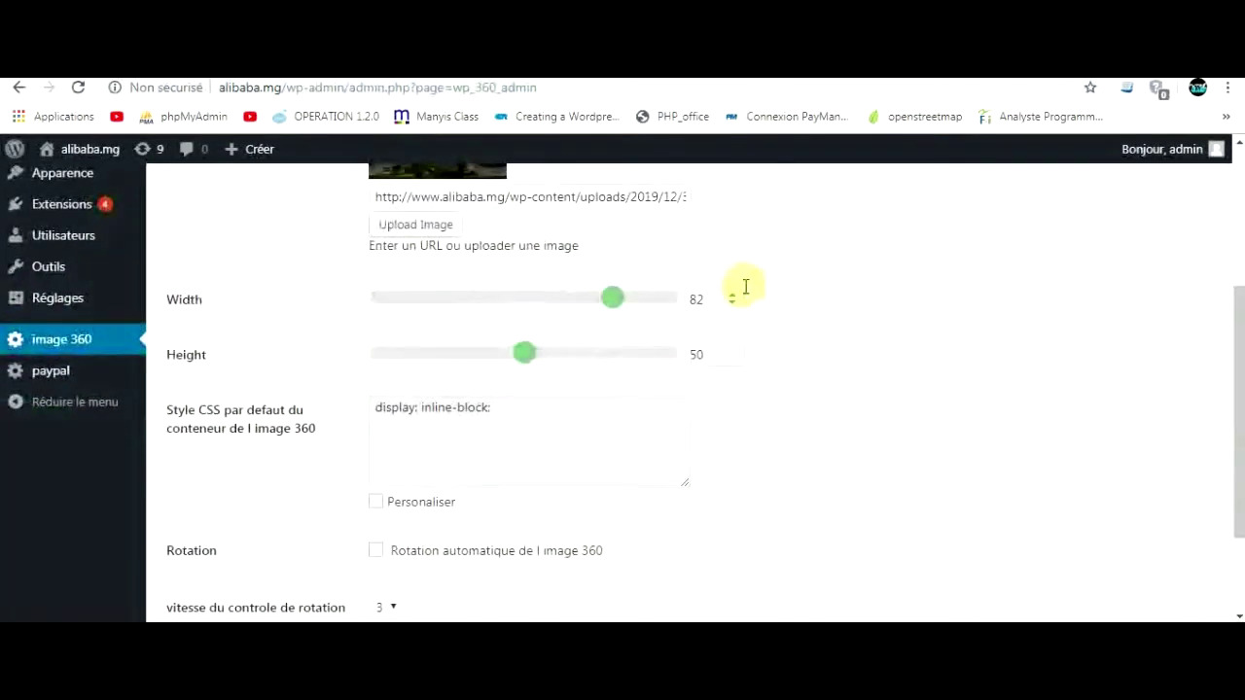
pyautogui.moveTo(609, 305); pyautogui.dragTo(672, 306)
pyautogui.click(522, 362)
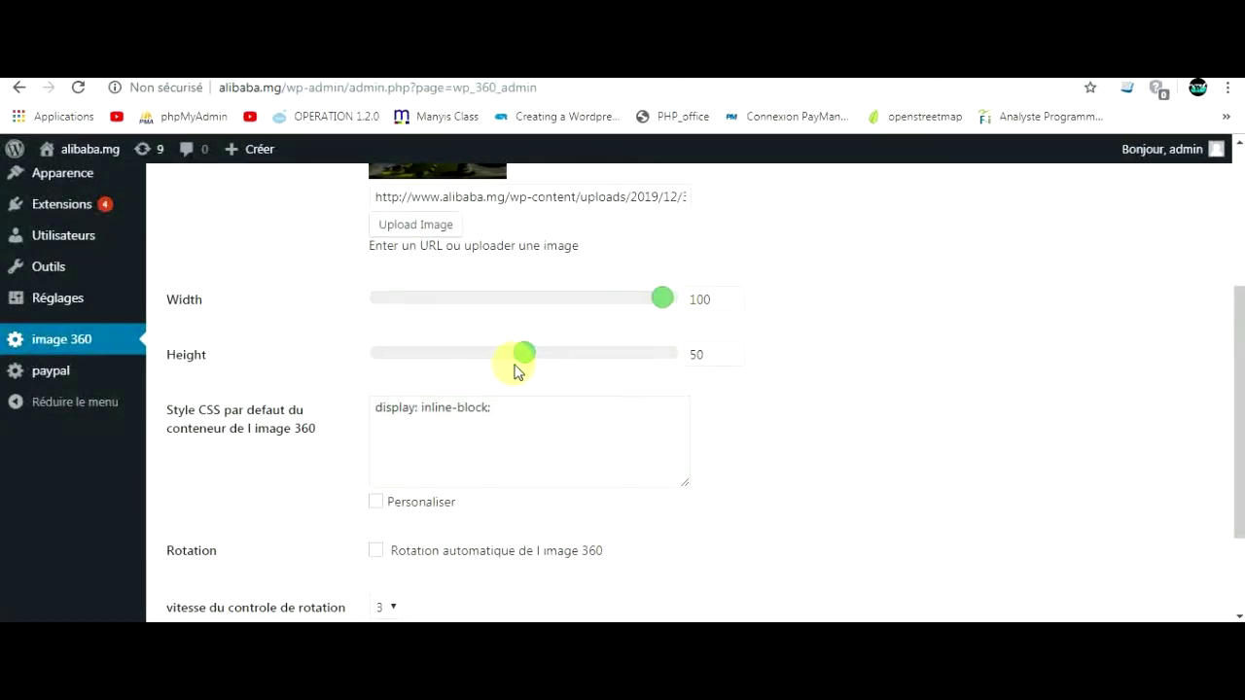
pyautogui.moveTo(653, 362); pyautogui.dragTo(688, 360)
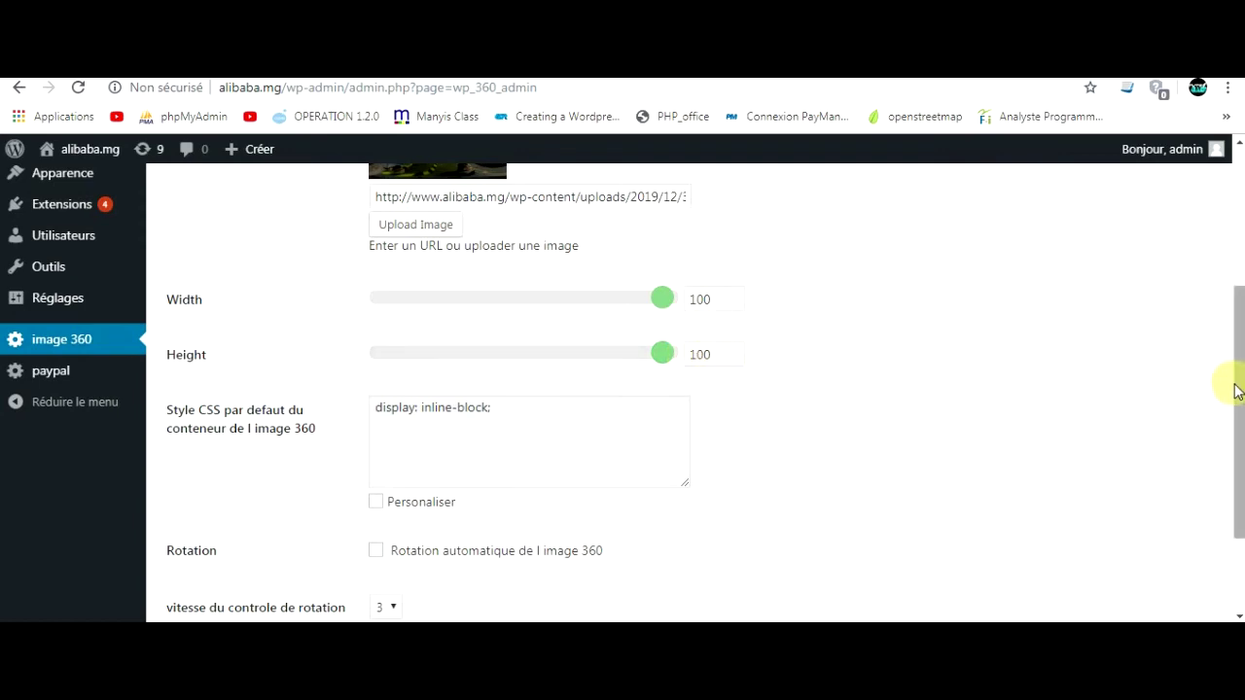
pyautogui.moveTo(1238, 390); pyautogui.dragTo(1241, 218)
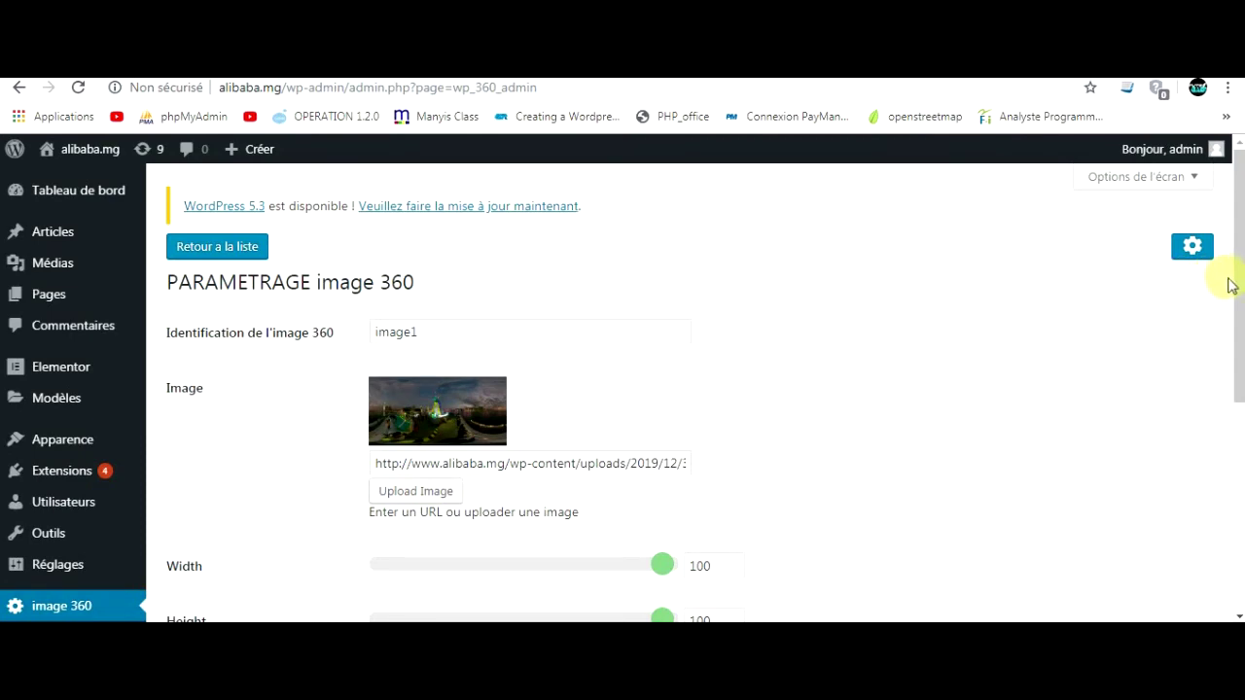
pyautogui.moveTo(1233, 286); pyautogui.dragTo(1231, 444)
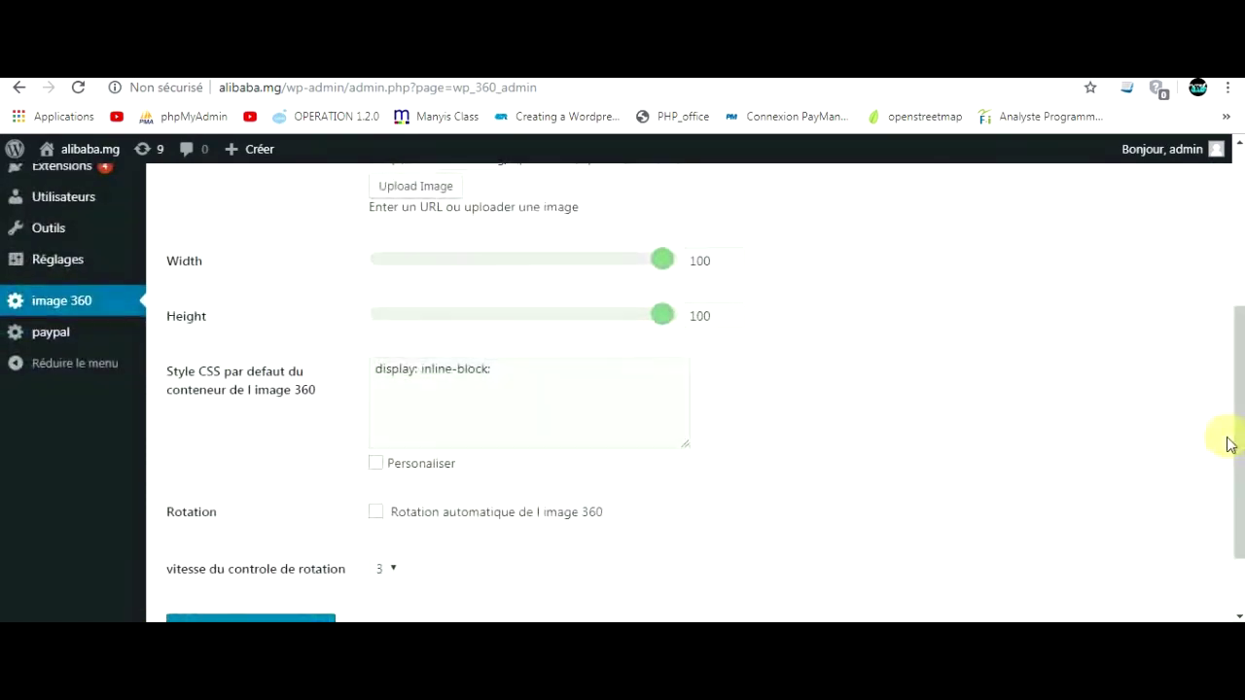
pyautogui.moveTo(1233, 438); pyautogui.dragTo(1234, 494)
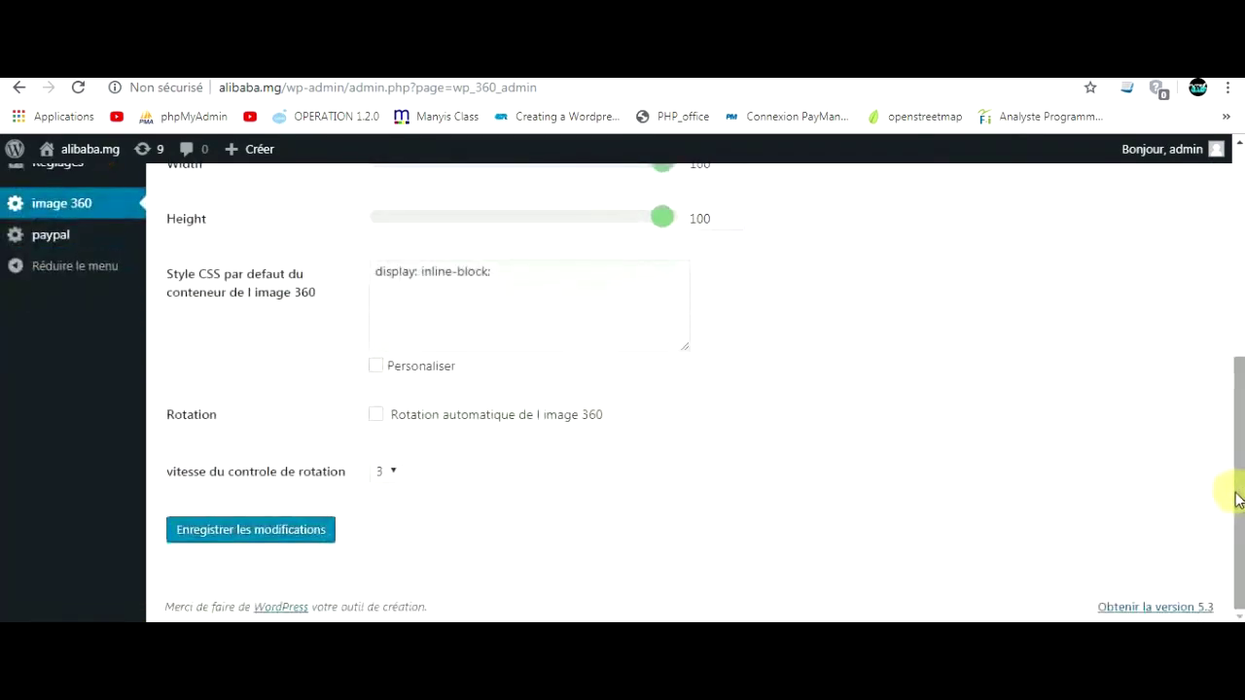
pyautogui.click(273, 531)
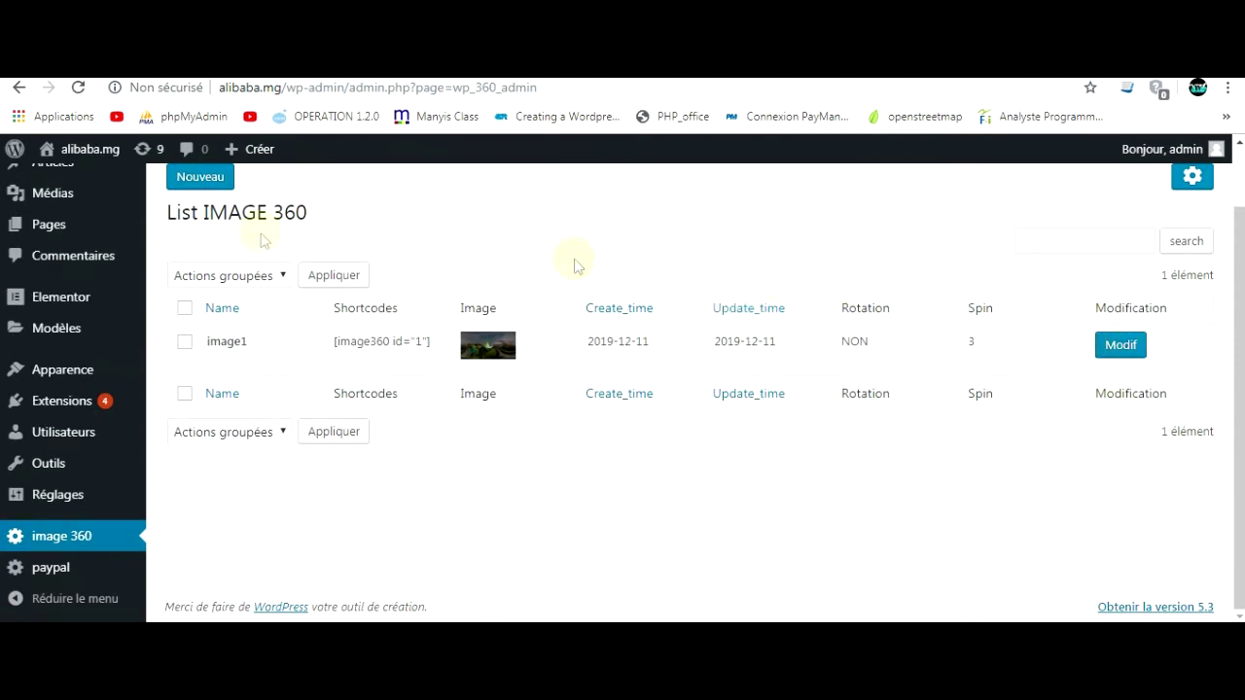
# - Go to the list of all pages and view the "test install image 360" page on the site
pyautogui.moveTo(47, 239)
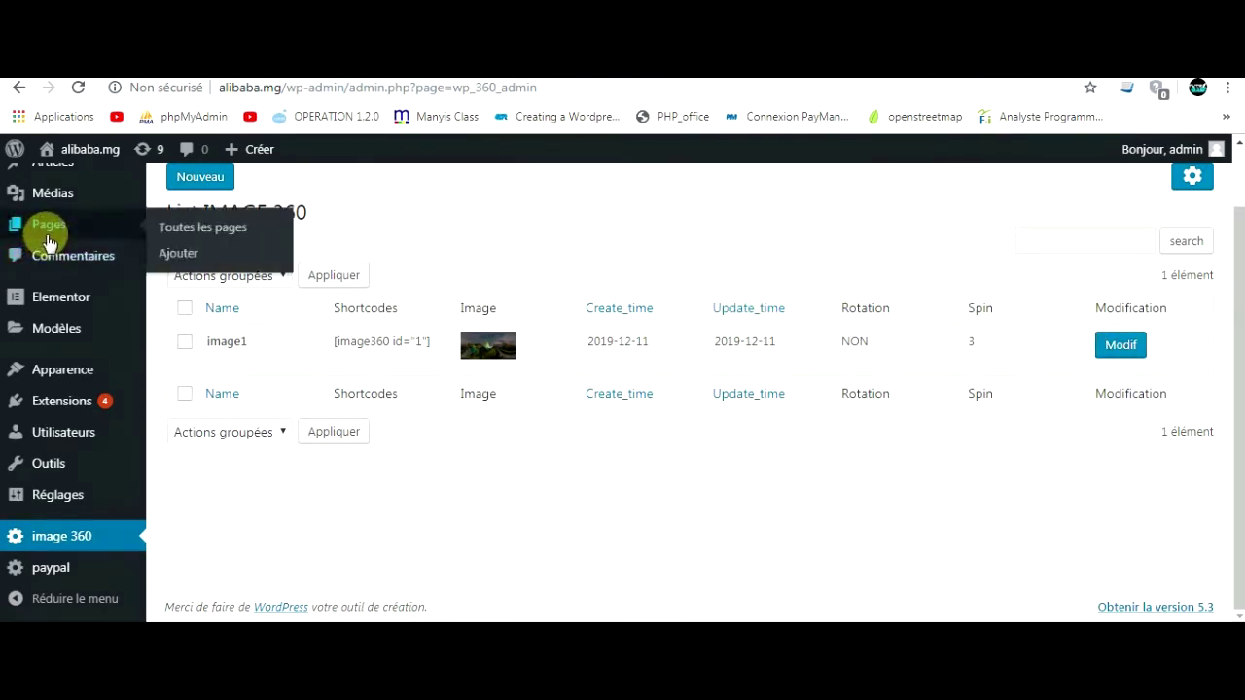
pyautogui.click(178, 234)
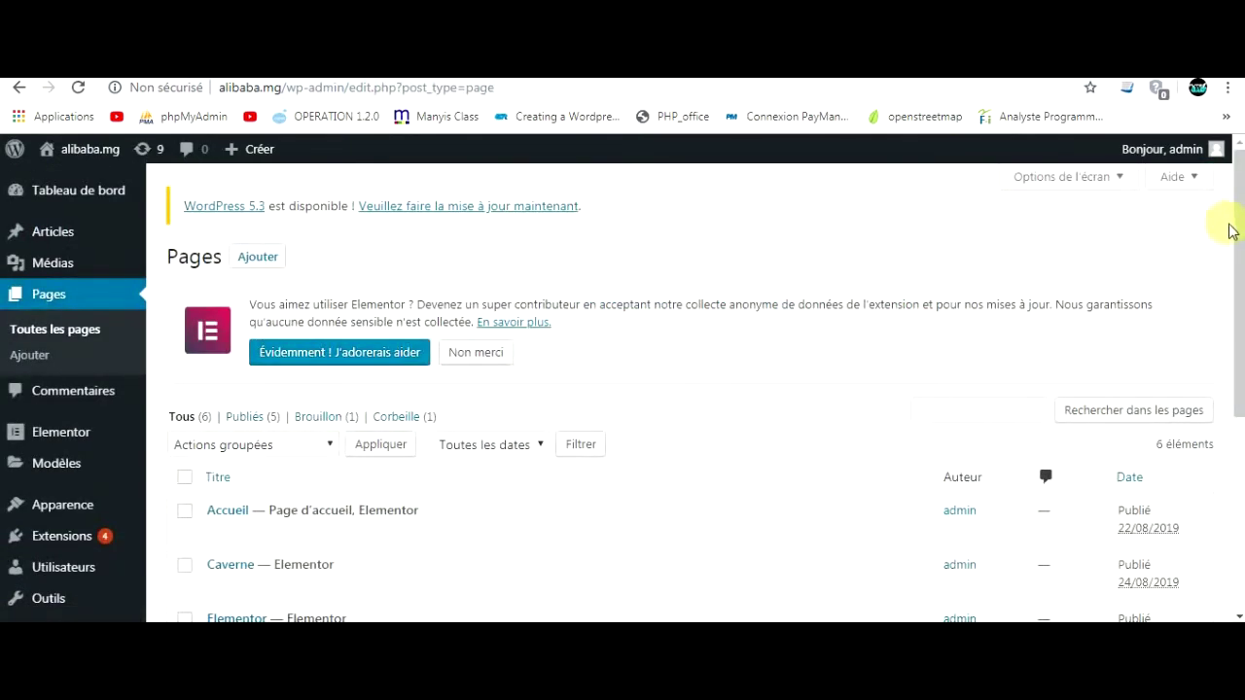
pyautogui.moveTo(1236, 230); pyautogui.dragTo(1219, 381)
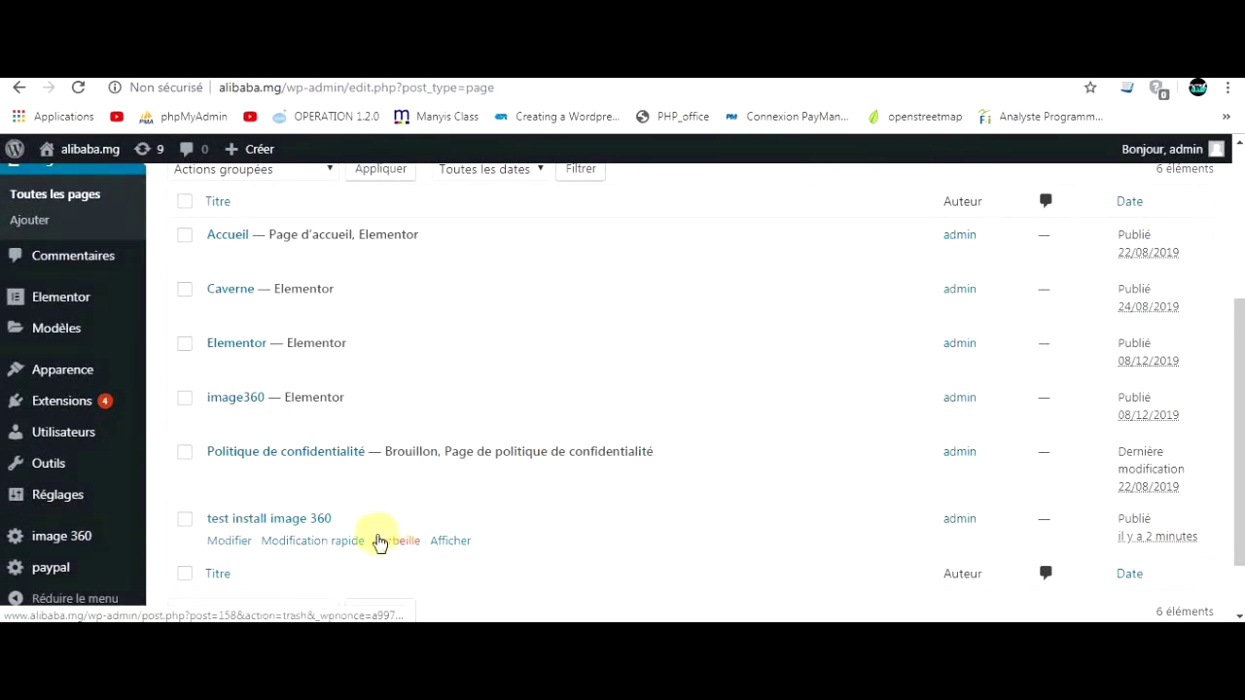
pyautogui.click(450, 542)
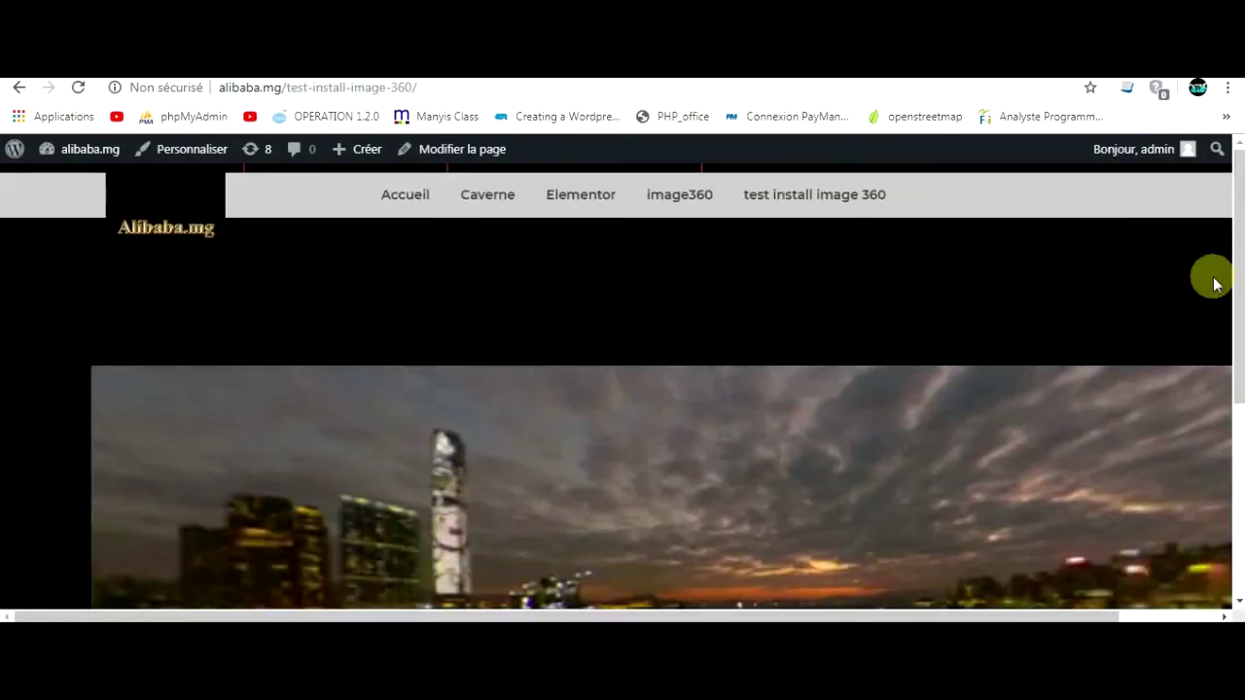
pyautogui.moveTo(1232, 264); pyautogui.dragTo(1231, 223)
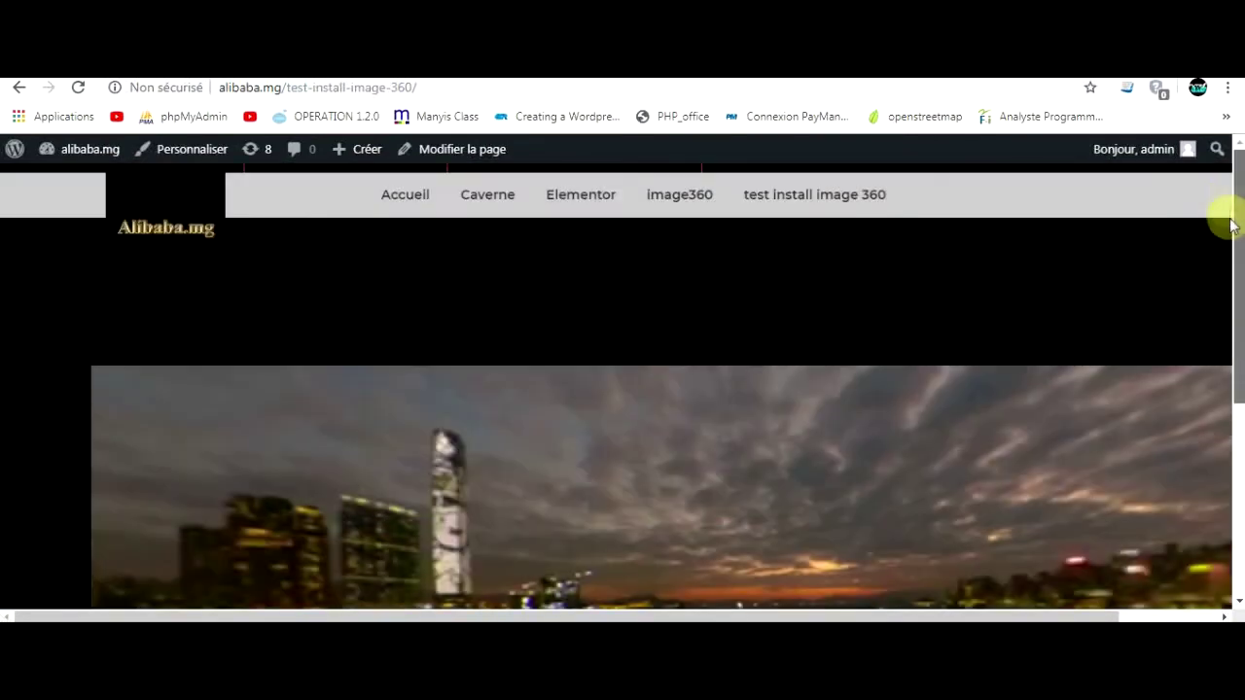
# - Edit the page, change its template to "Elementor canevas" and update it
pyautogui.click(480, 151)
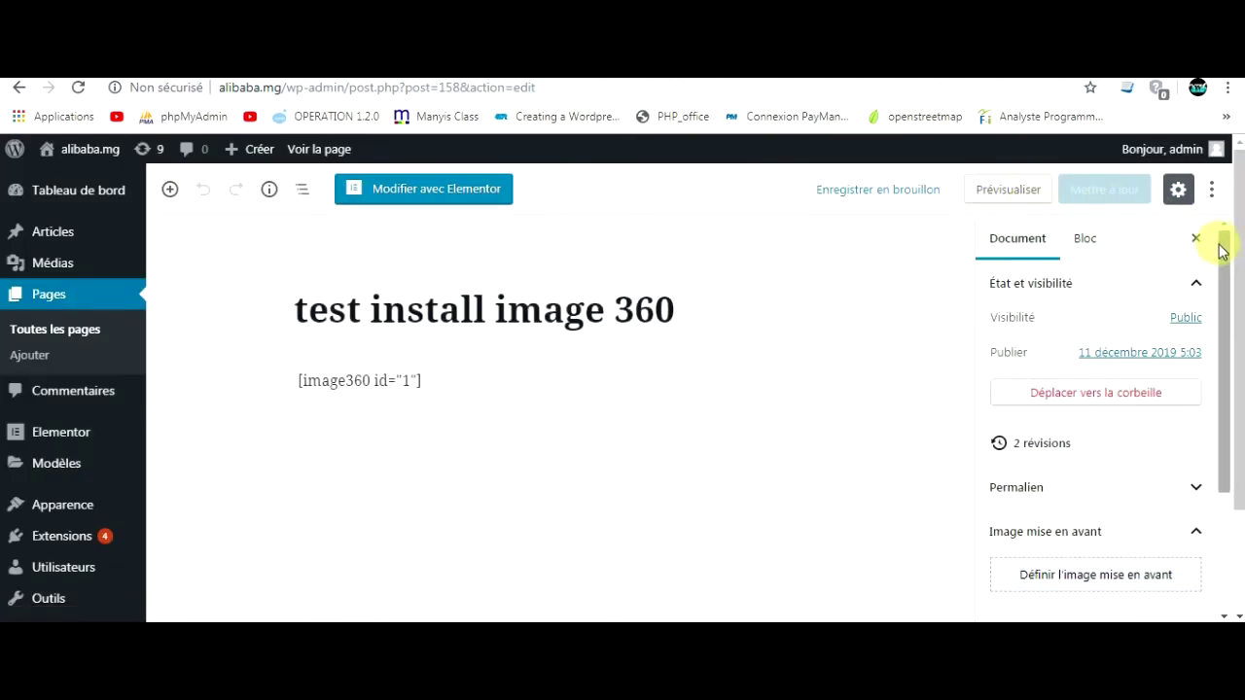
pyautogui.moveTo(1223, 267); pyautogui.dragTo(1223, 370)
pyautogui.click(1157, 559)
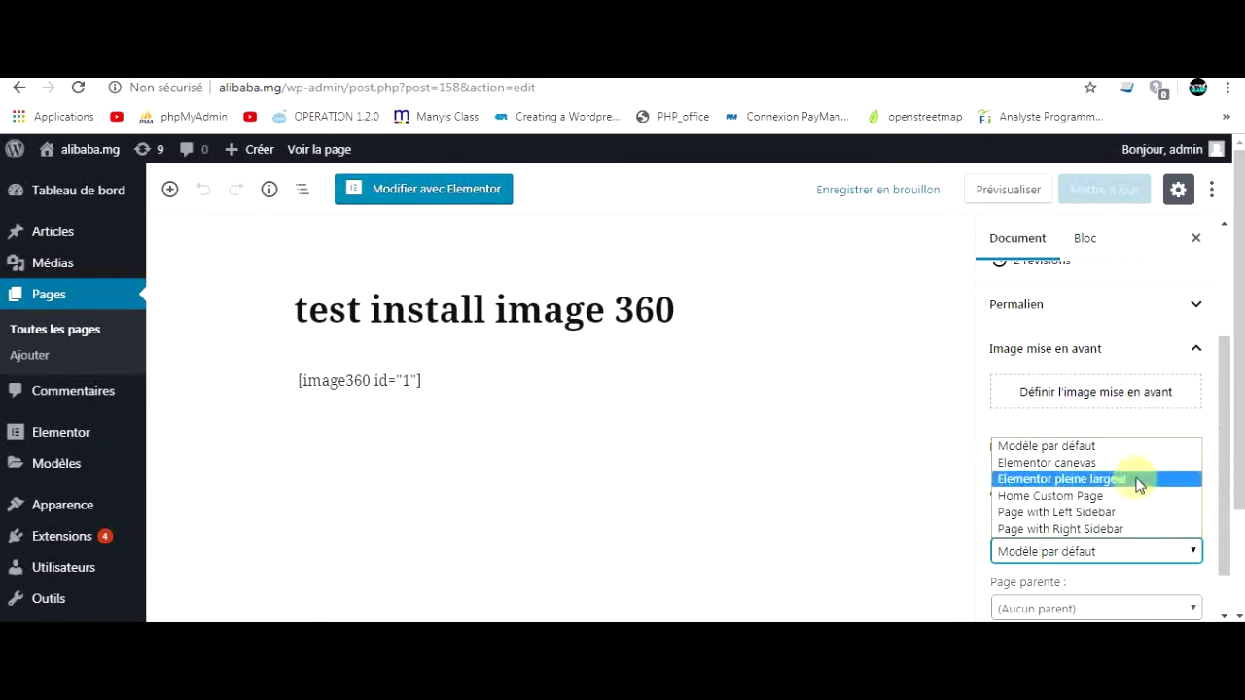
pyautogui.click(1136, 464)
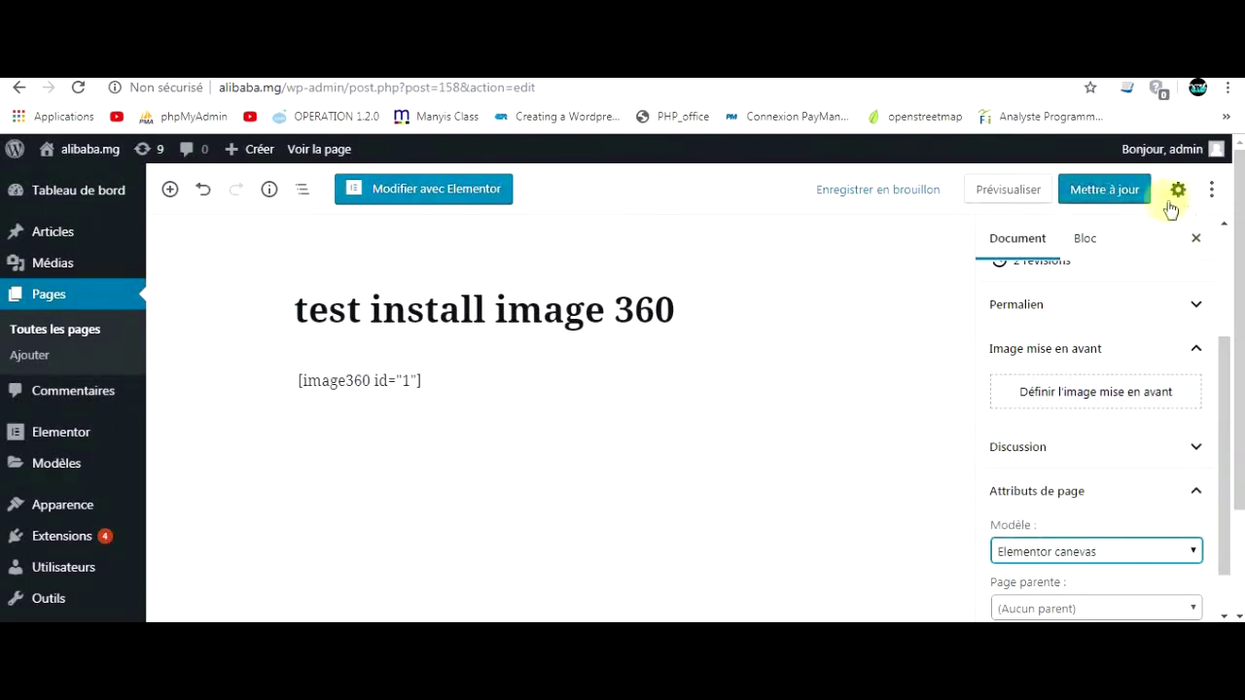
pyautogui.click(1127, 194)
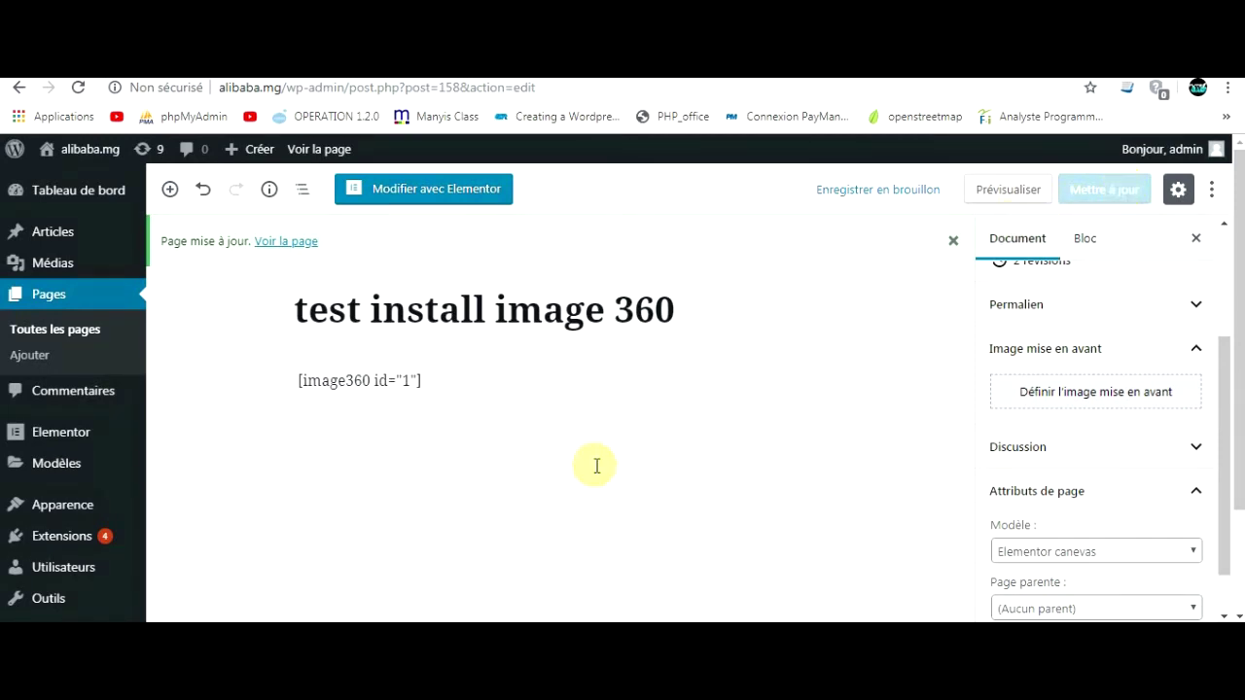
# - View the updated page on the site and rotate the enlarged 360 image to examine it
pyautogui.click(296, 243)
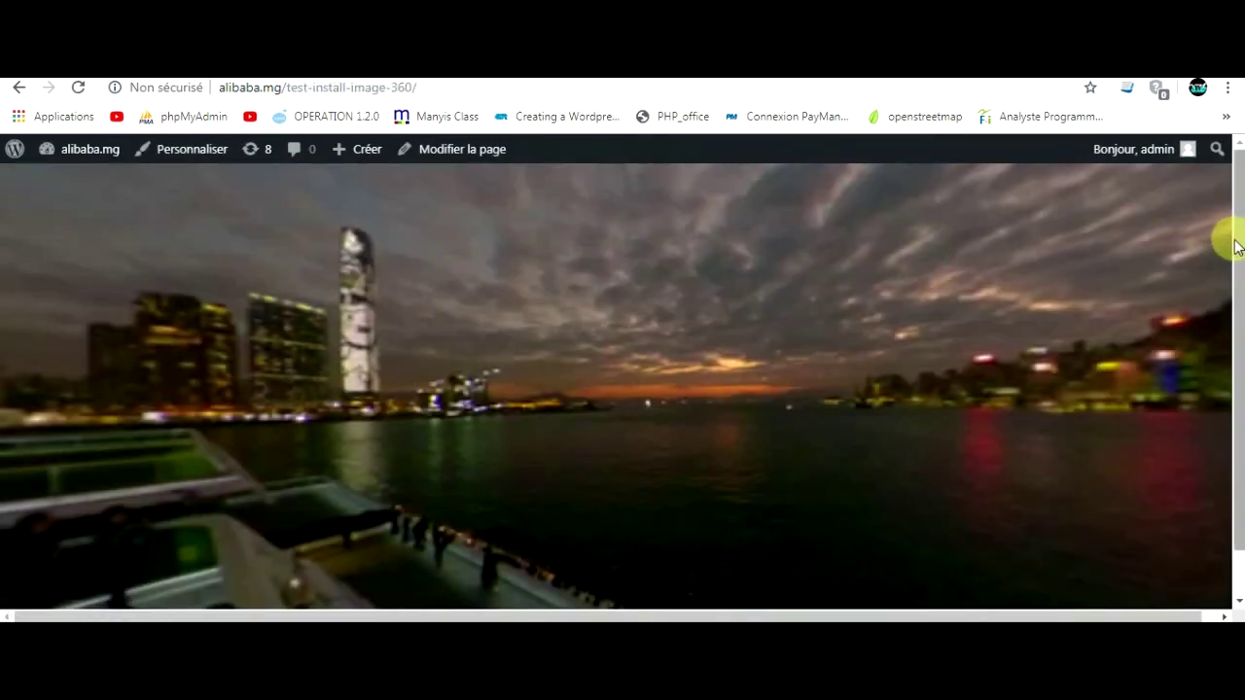
pyautogui.scroll(-1, 1231, 237)
pyautogui.moveTo(1233, 452); pyautogui.dragTo(1243, 239)
pyautogui.moveTo(1233, 245); pyautogui.dragTo(1236, 316)
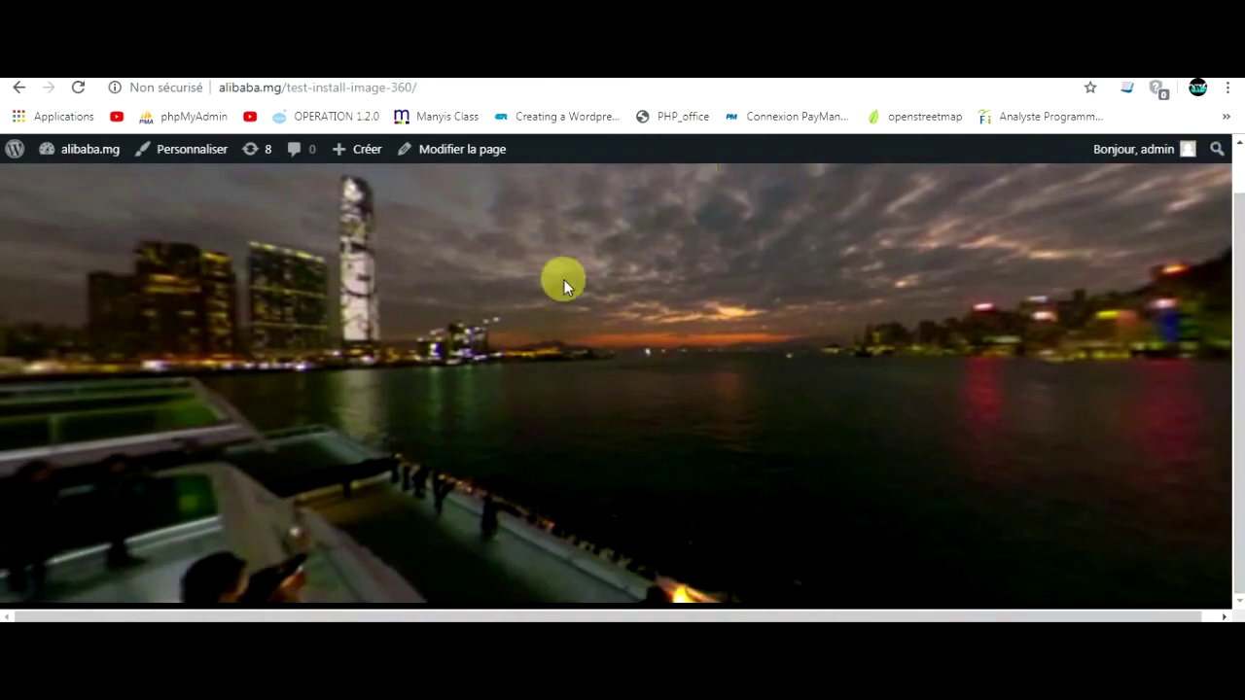
pyautogui.moveTo(396, 385); pyautogui.dragTo(757, 416)
pyautogui.moveTo(761, 358); pyautogui.dragTo(912, 393)
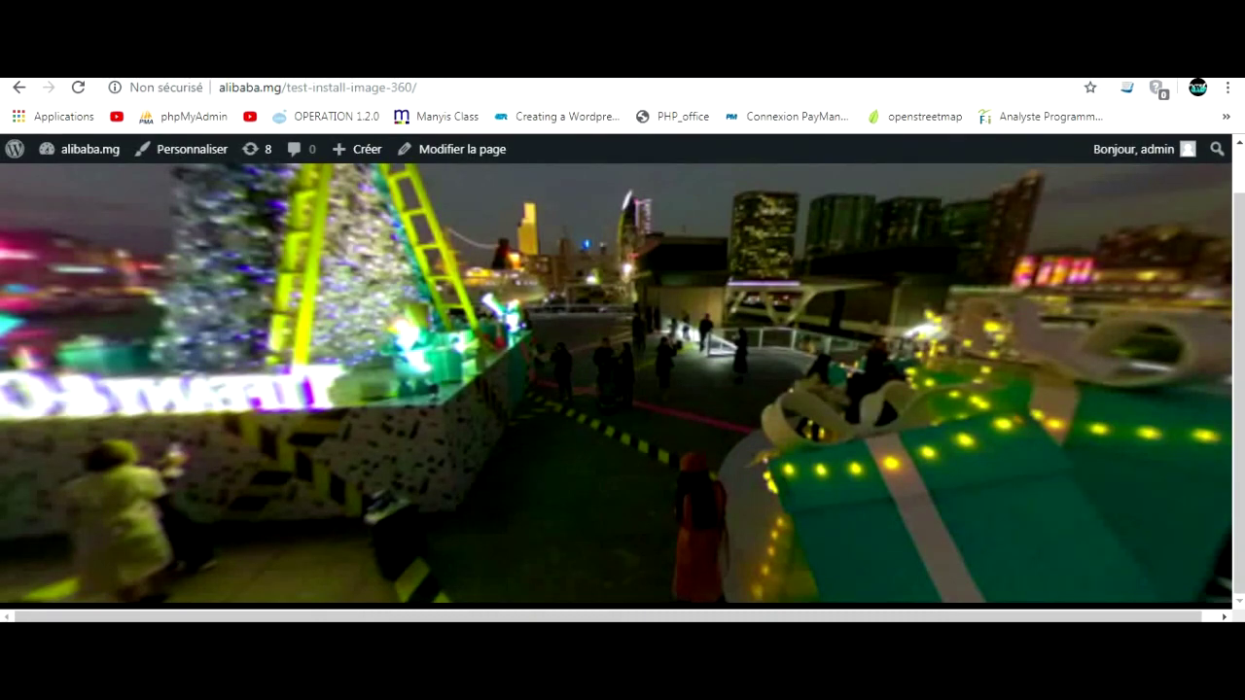
pyautogui.click(1159, 638)
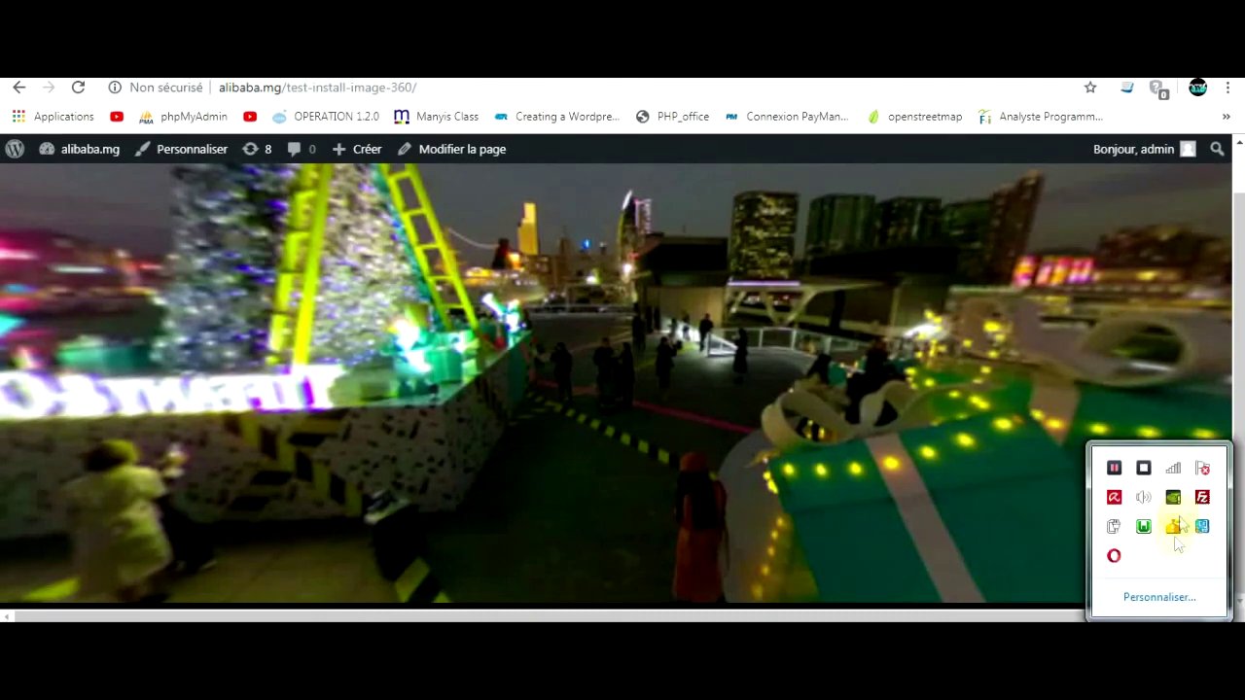